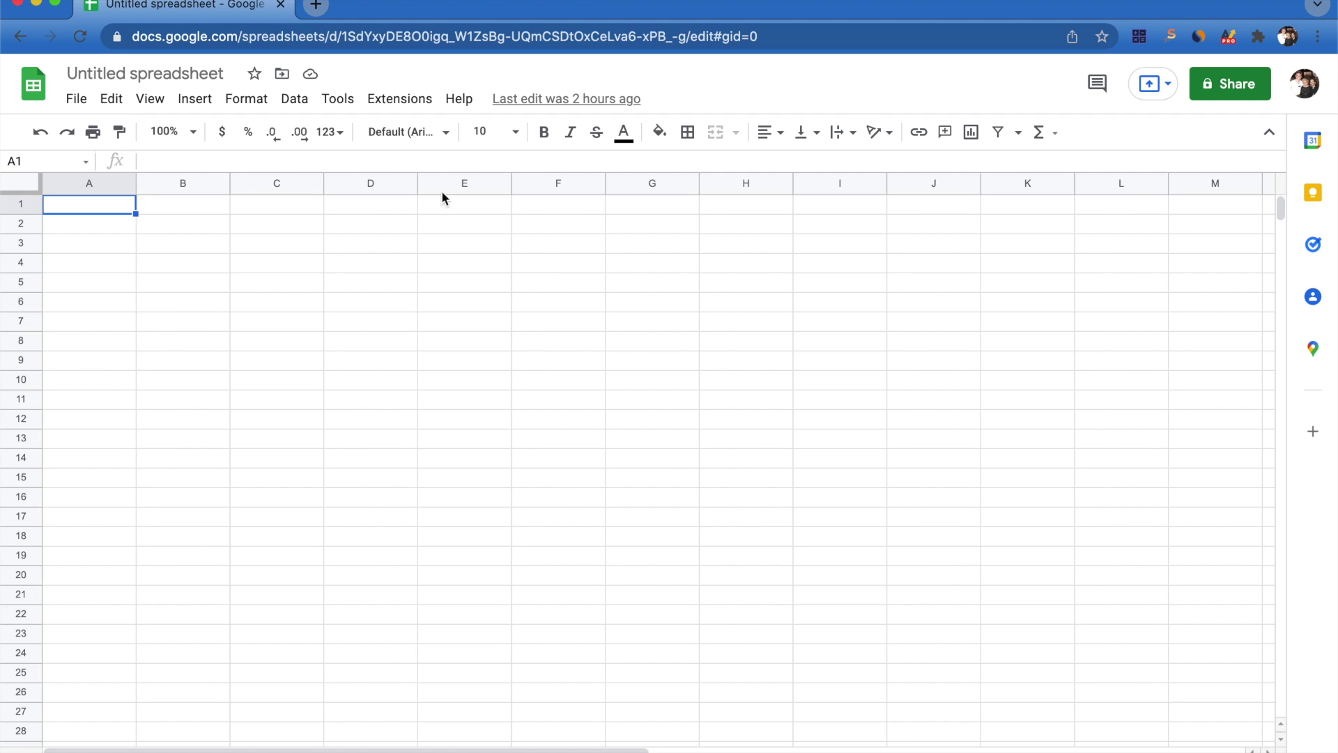
- Launch DataSpark's Wholesale Analyzer and make a copy of its template spreadsheet
click(410, 101)
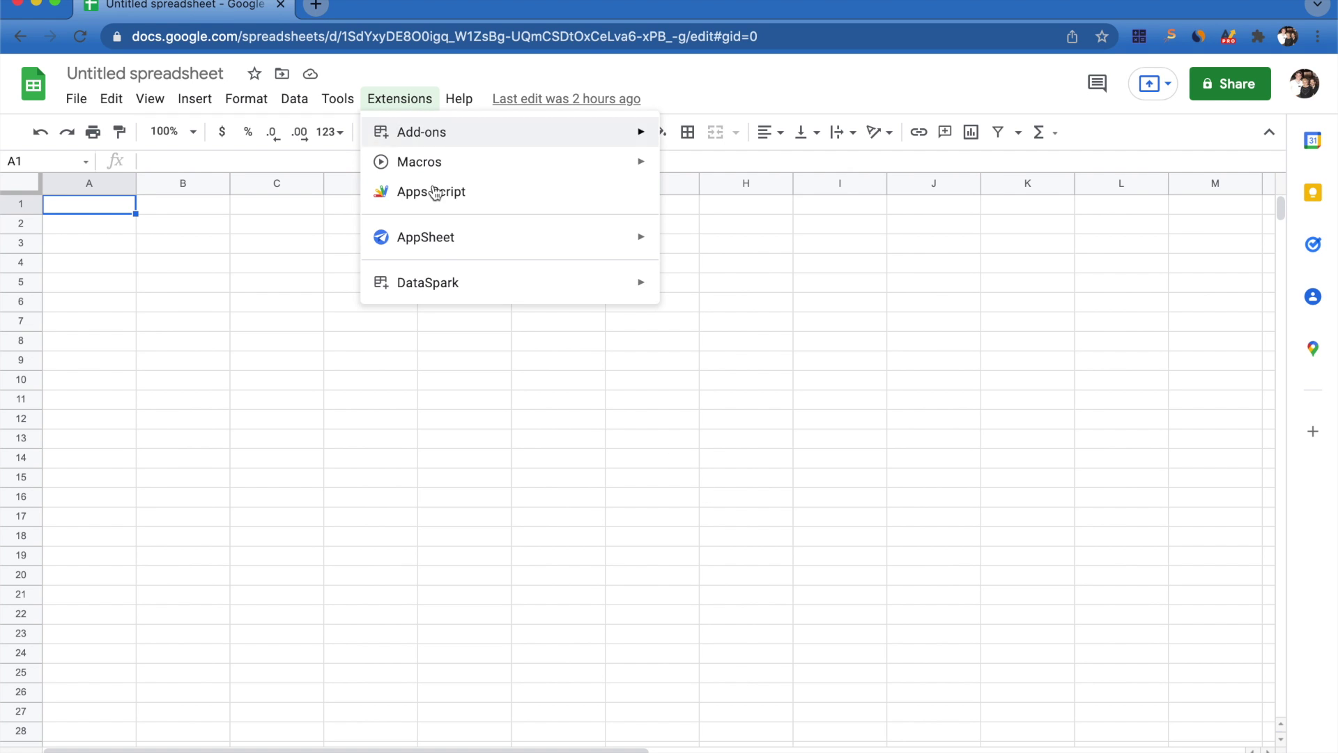
mouse_move(465, 280)
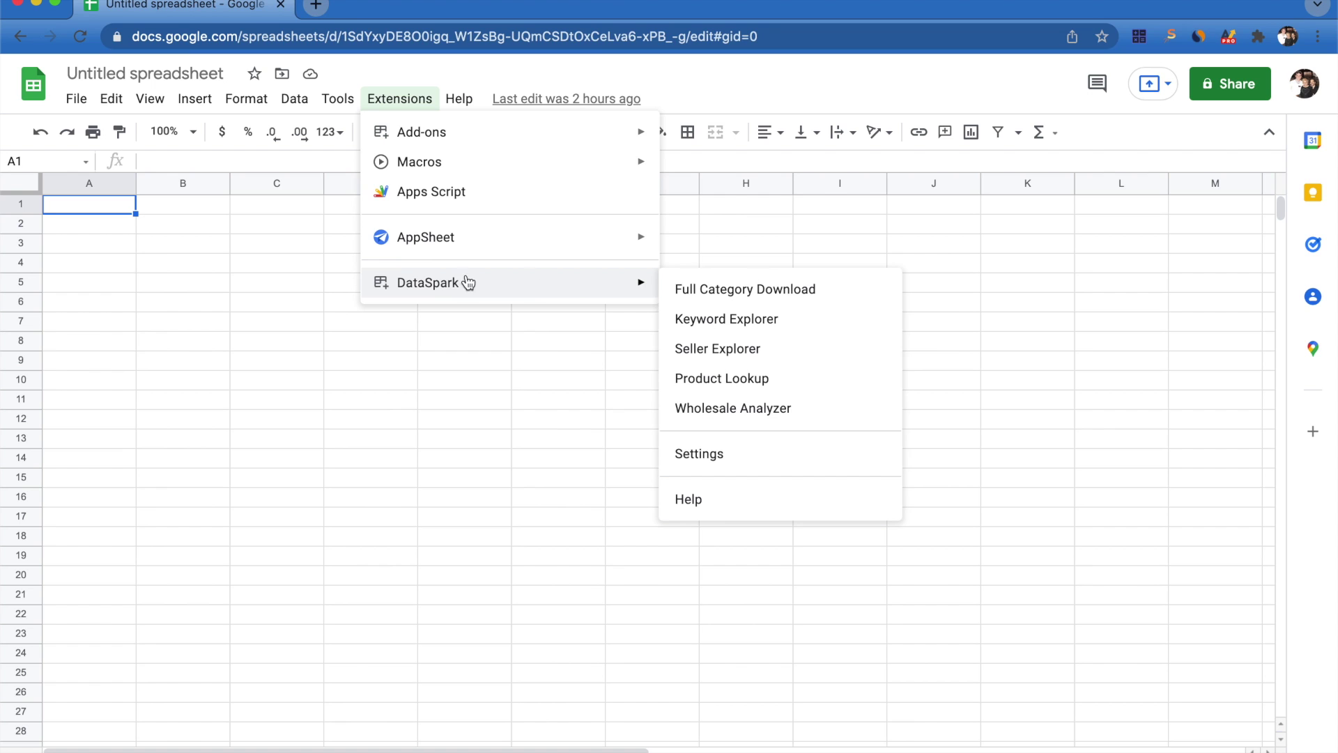
click(740, 411)
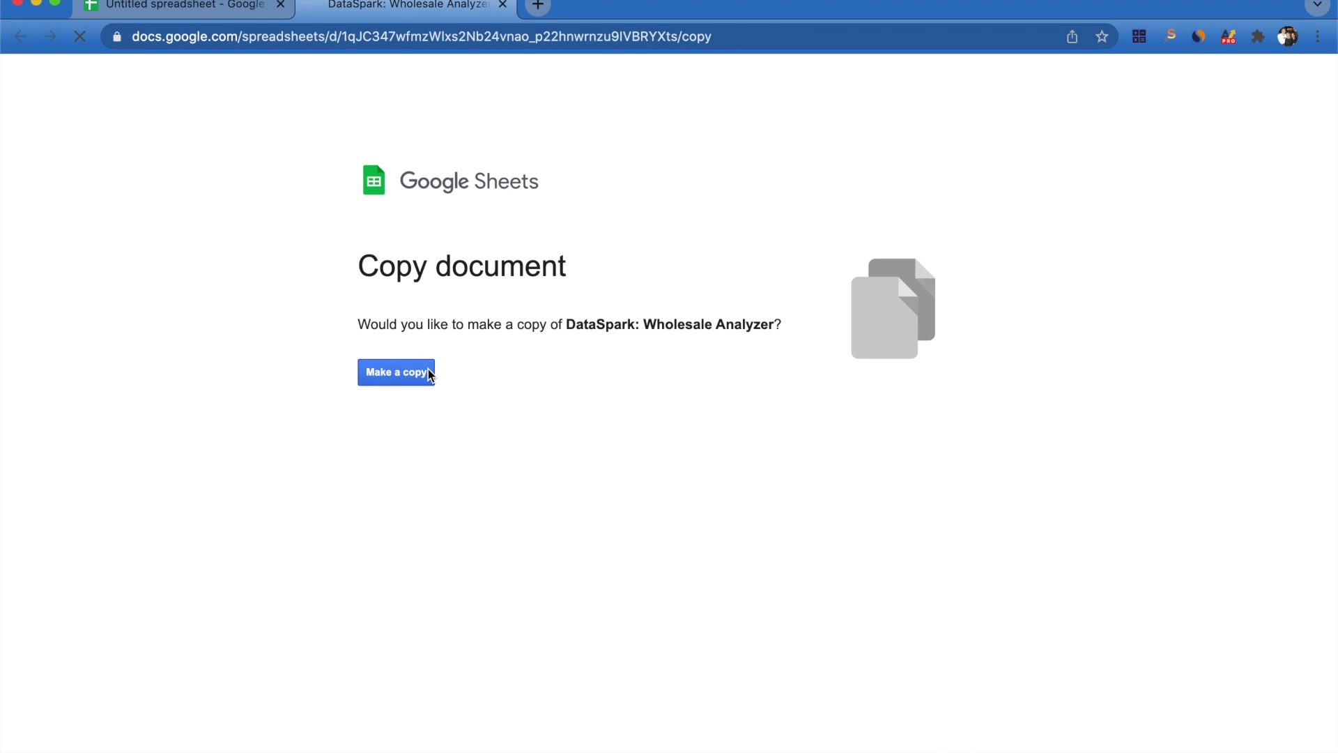
click(428, 372)
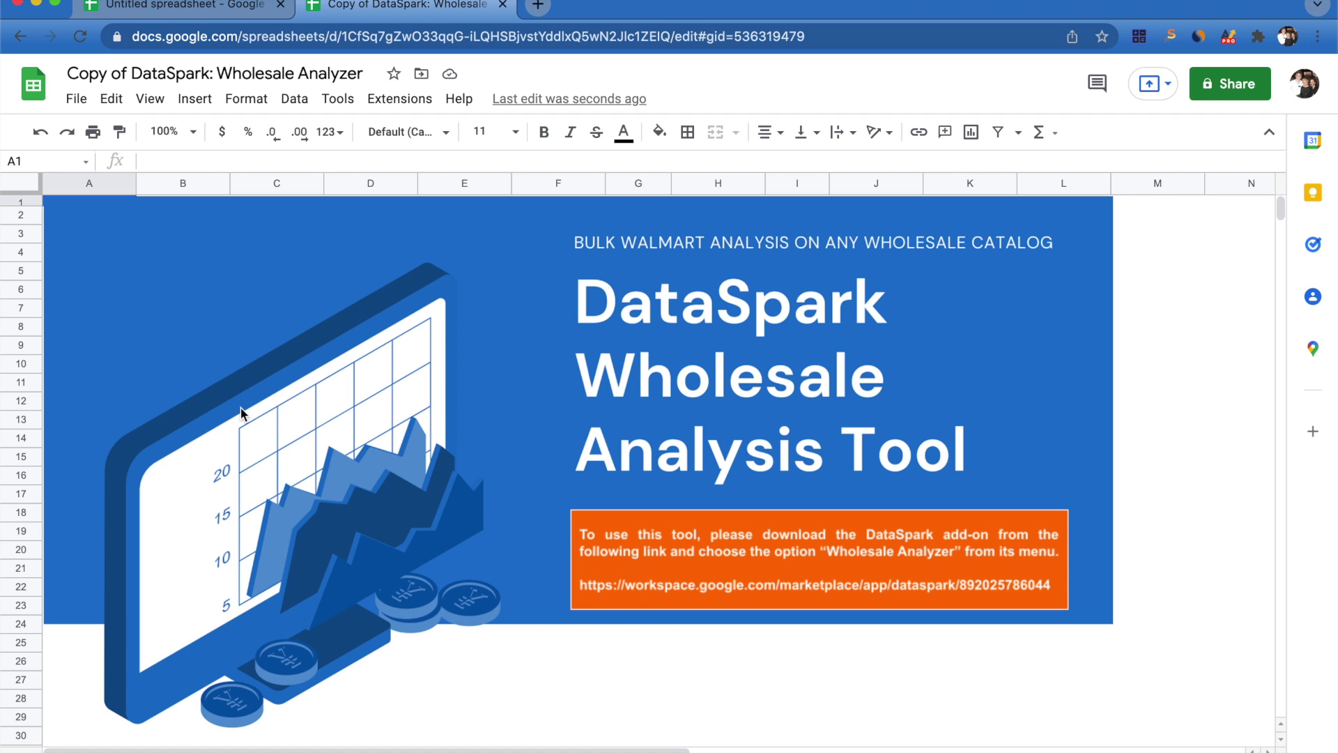
- Rename the copied DataSpark spreadsheet to "Wholesale Supplier 1 (Jan)"
click(186, 13)
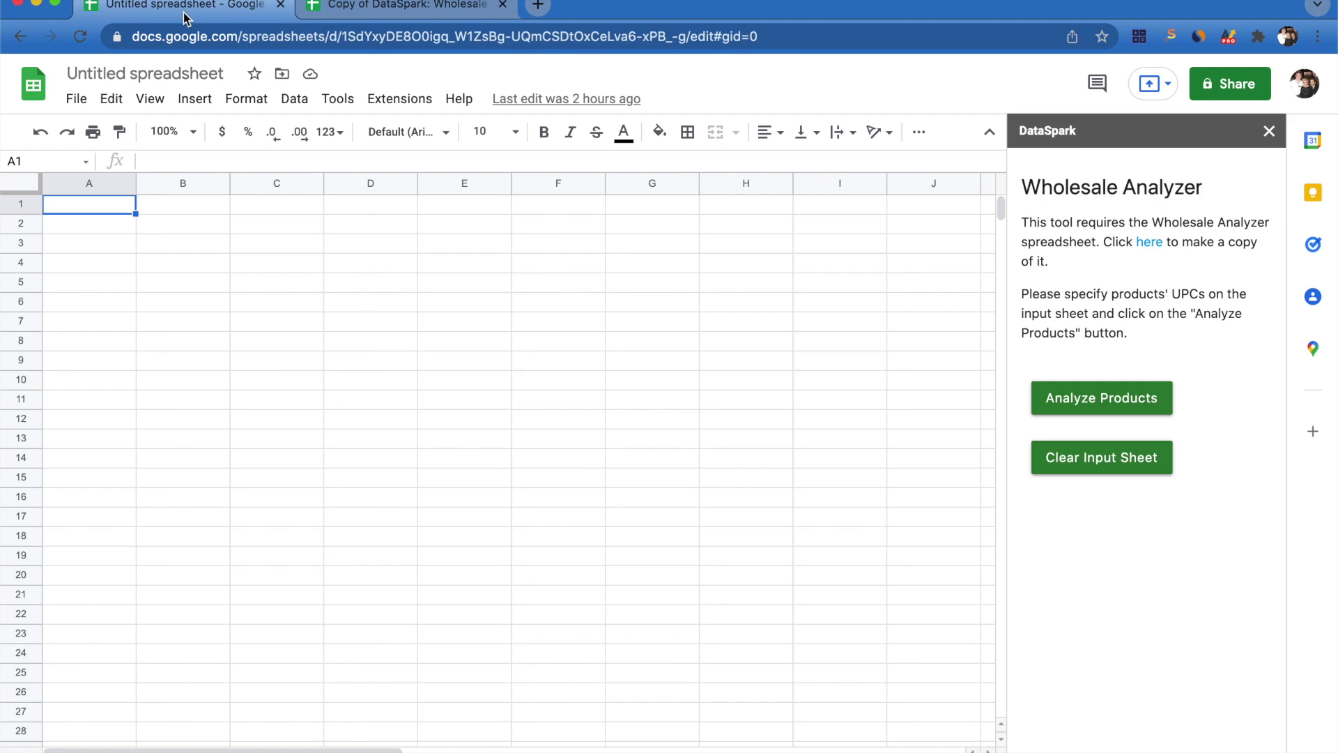
click(349, 14)
click(165, 77)
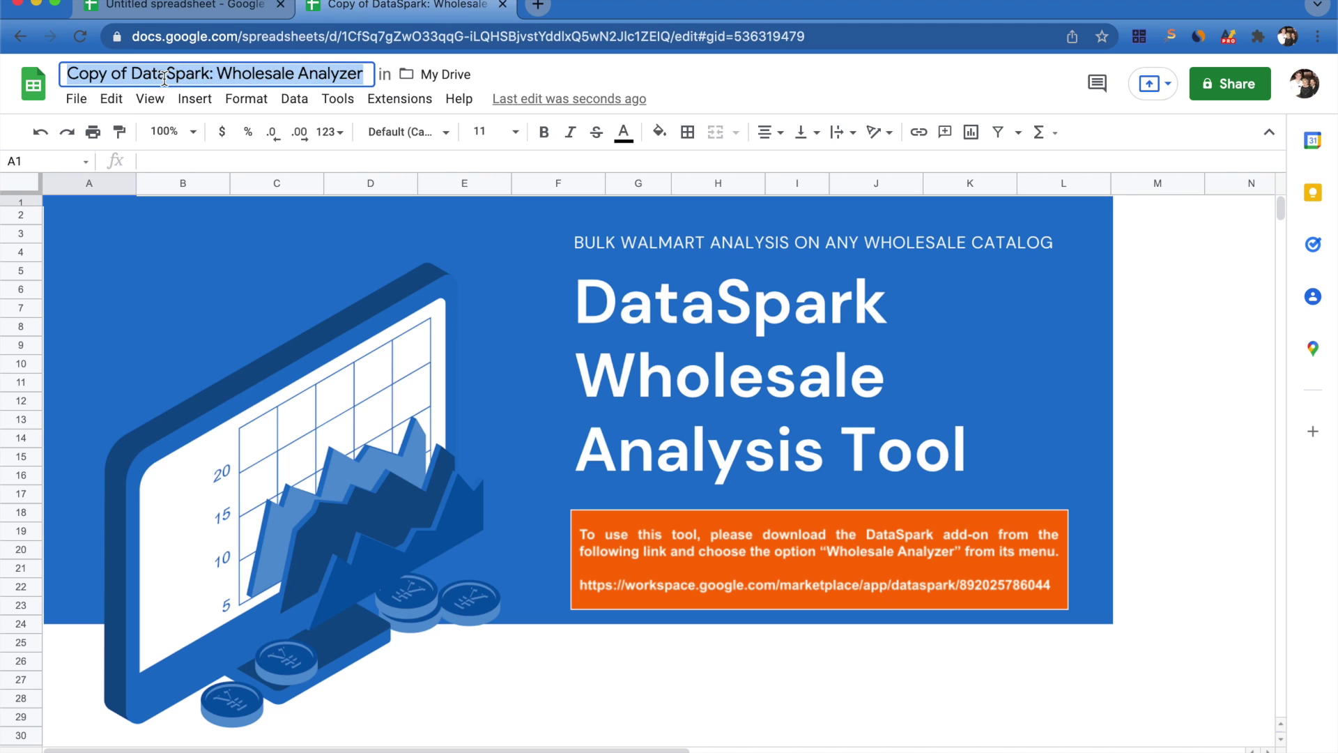
text(Wholesale)
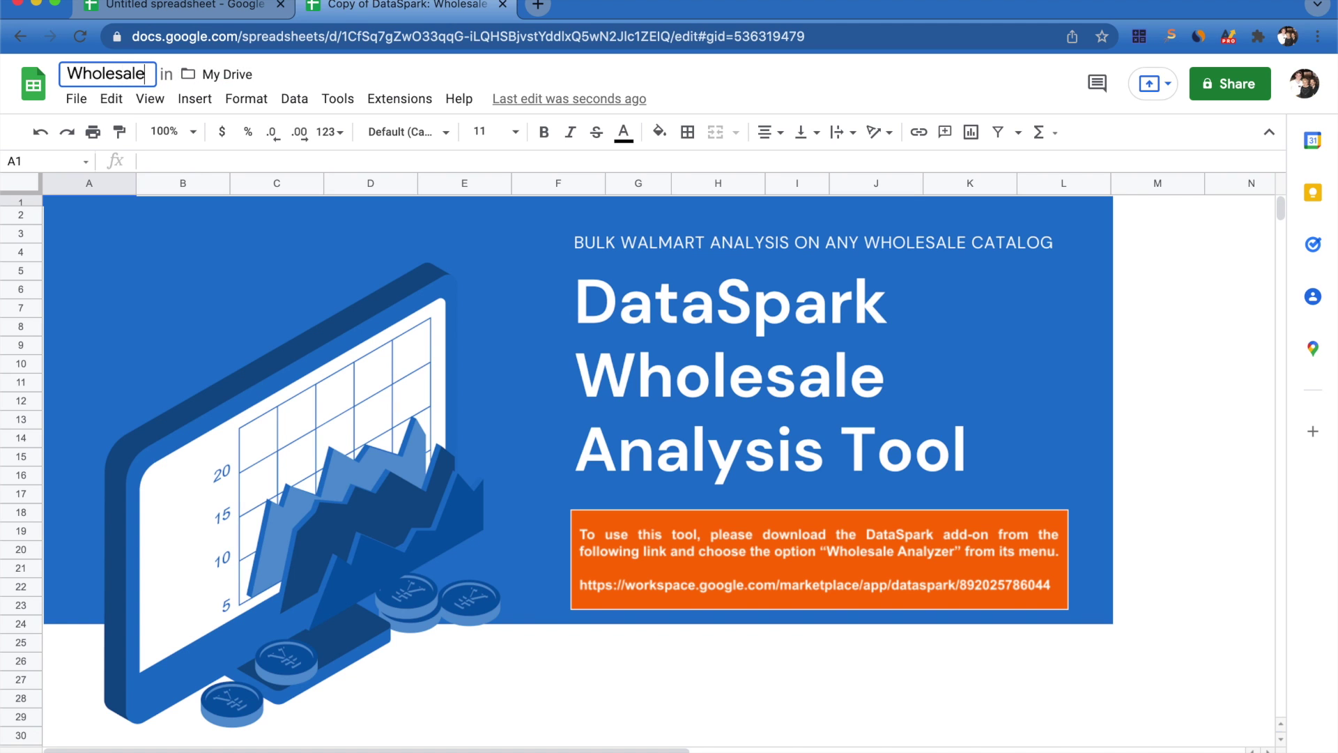
text( Supplie)
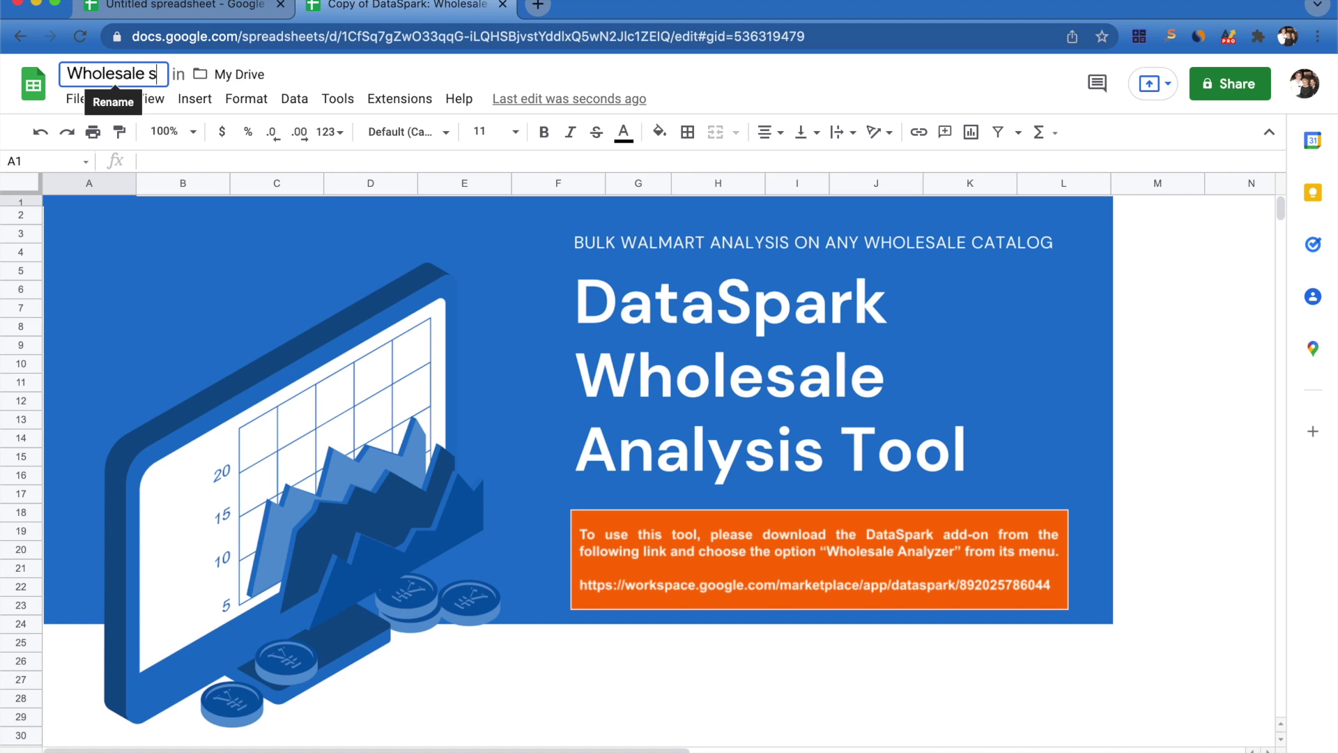
text(r 1 (Jan)
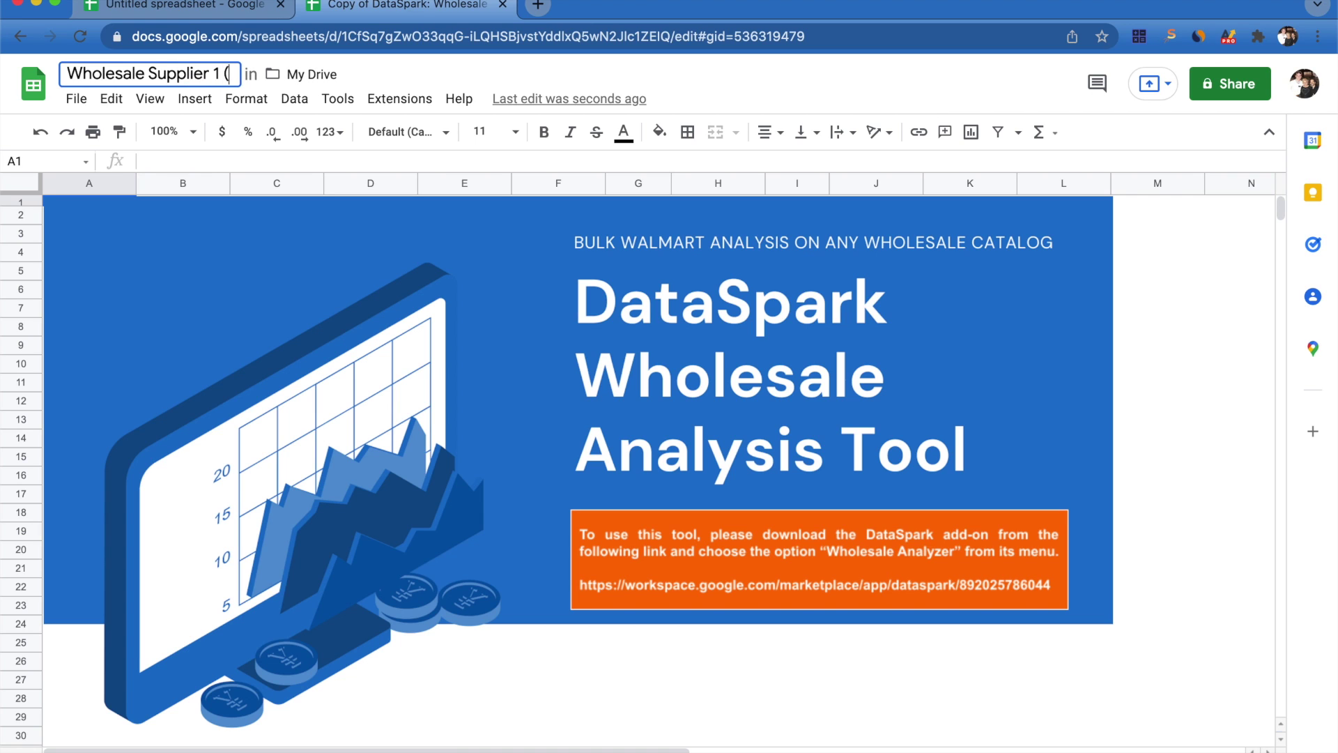
text())
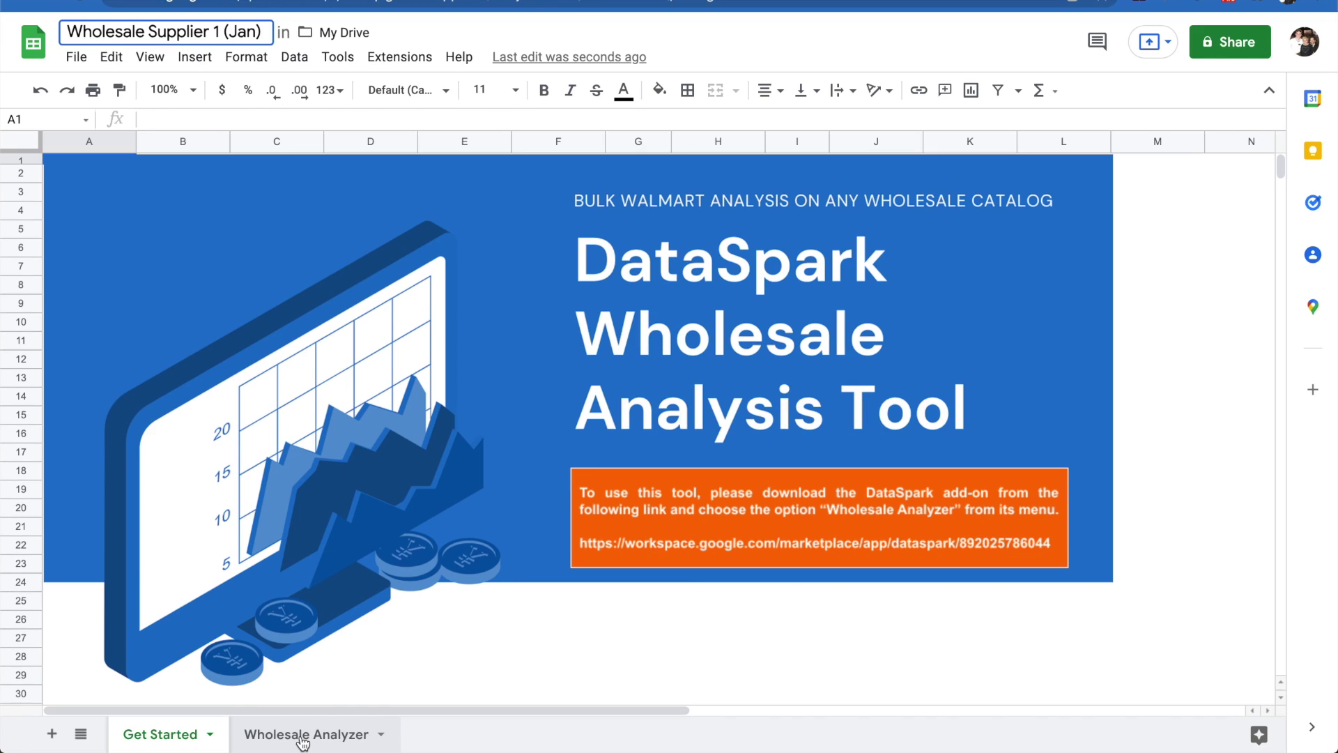
- Open the Wholesale Analyzer sheet, set its zoom to 50%, and look over its columns from supplier inputs to profit and sales
click(304, 734)
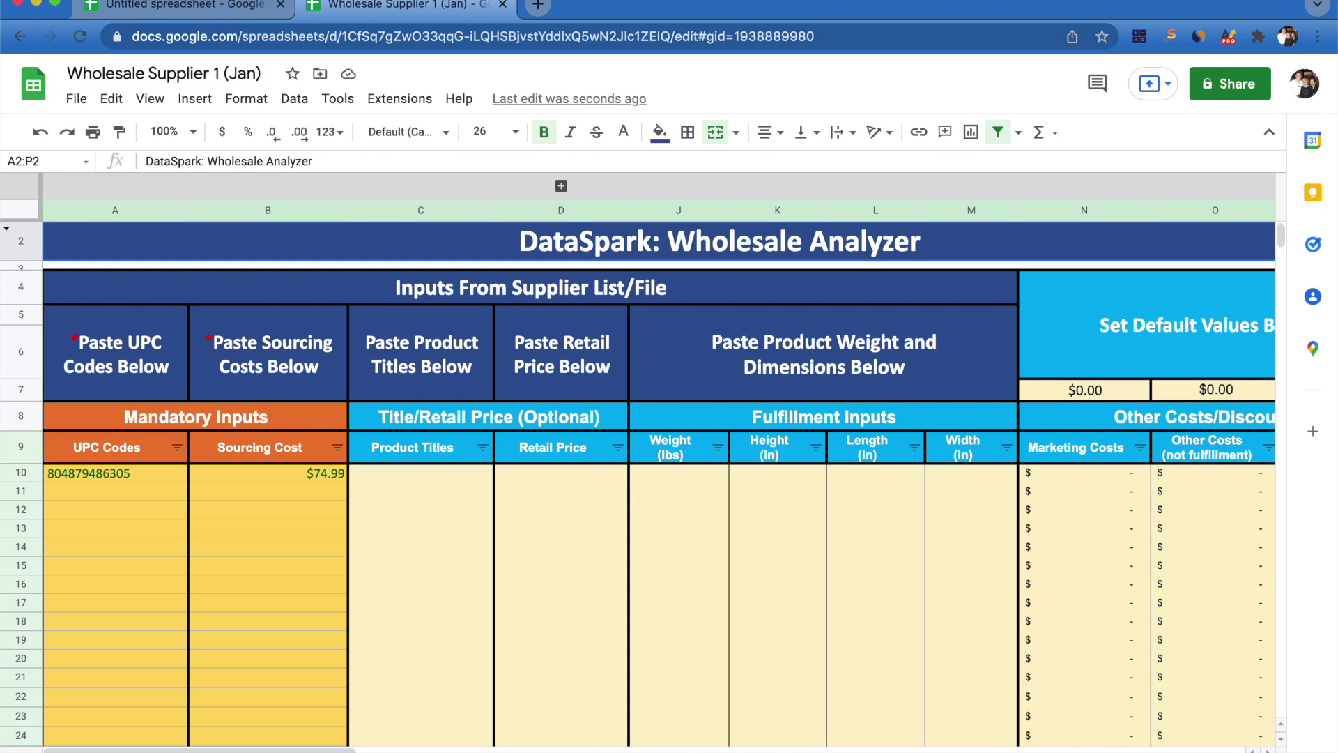
click(194, 134)
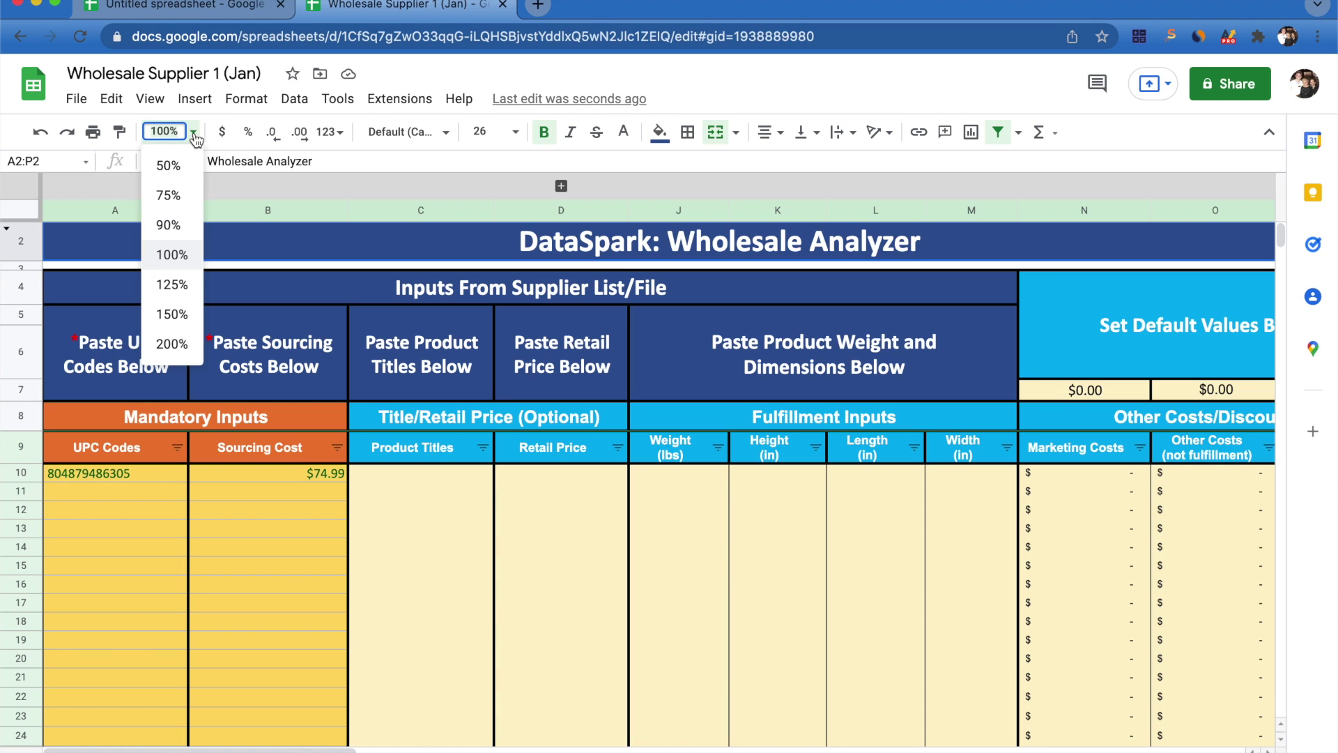
click(166, 165)
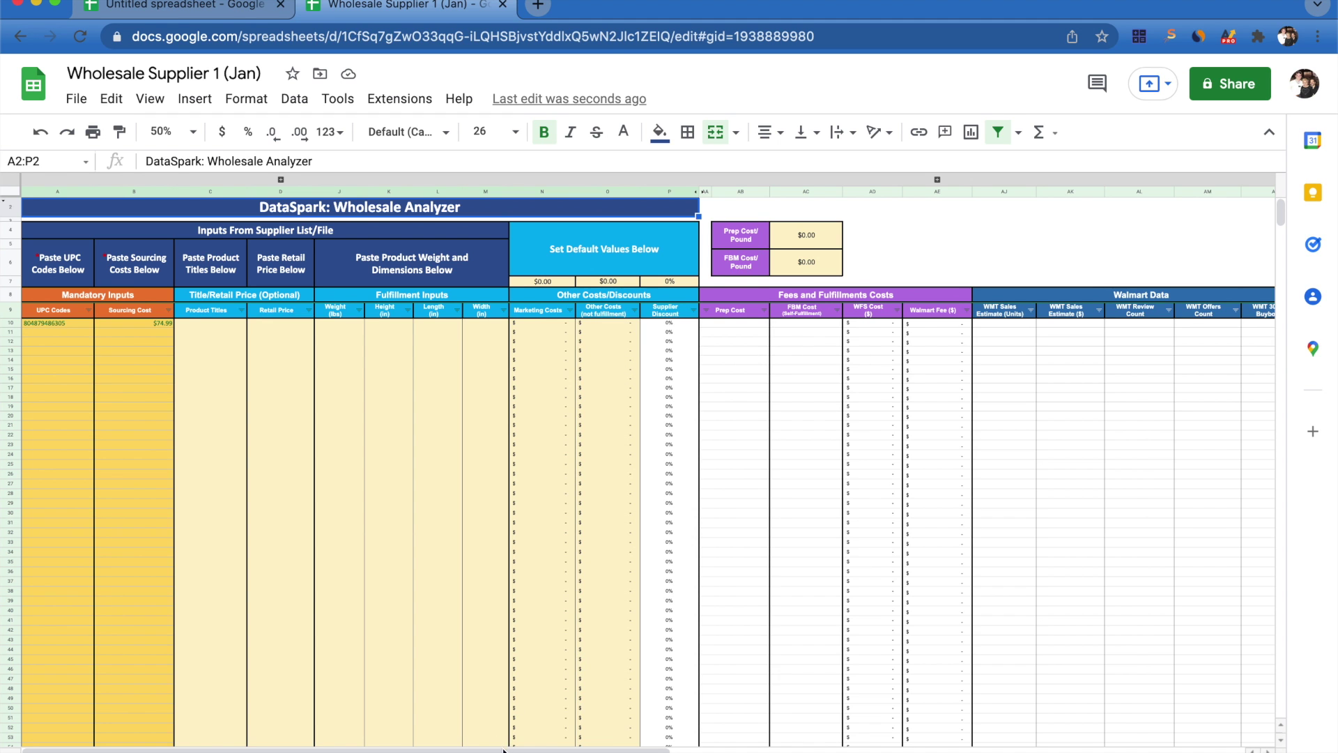
drag(503, 744, 758, 742)
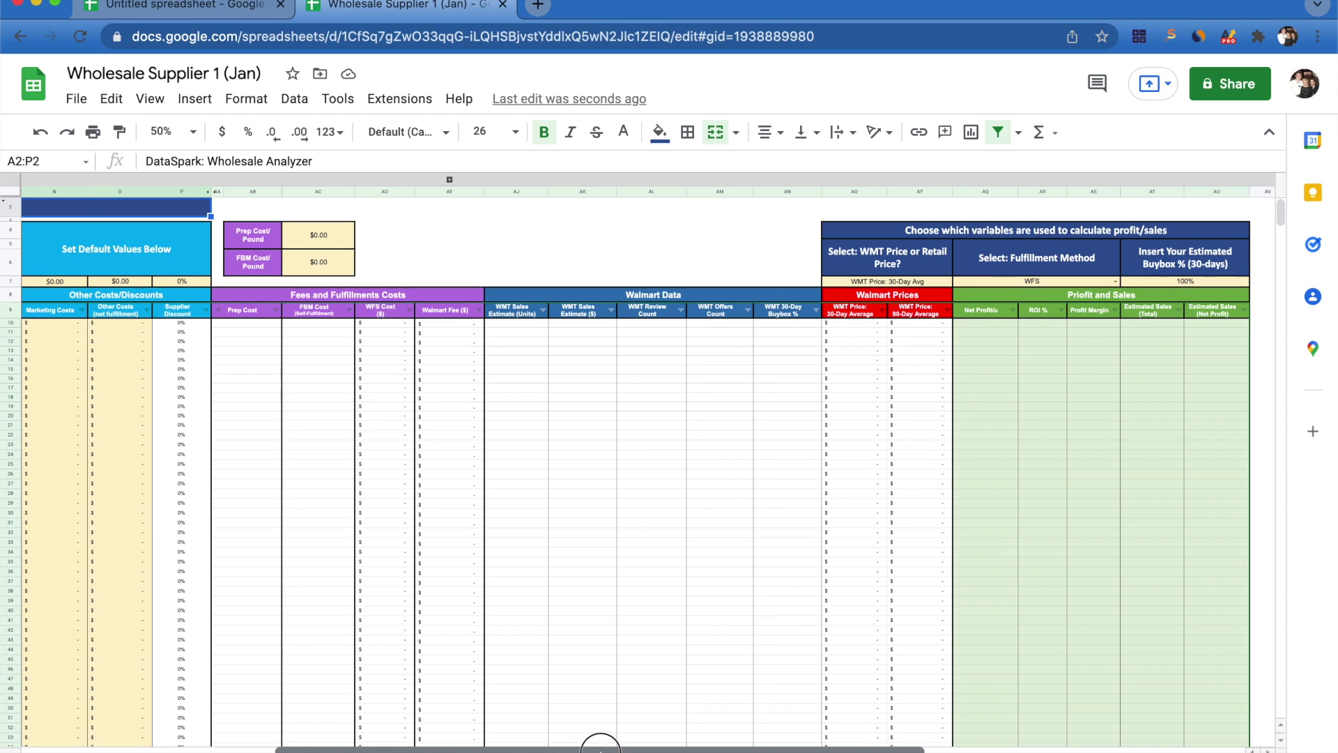
drag(597, 742, 754, 744)
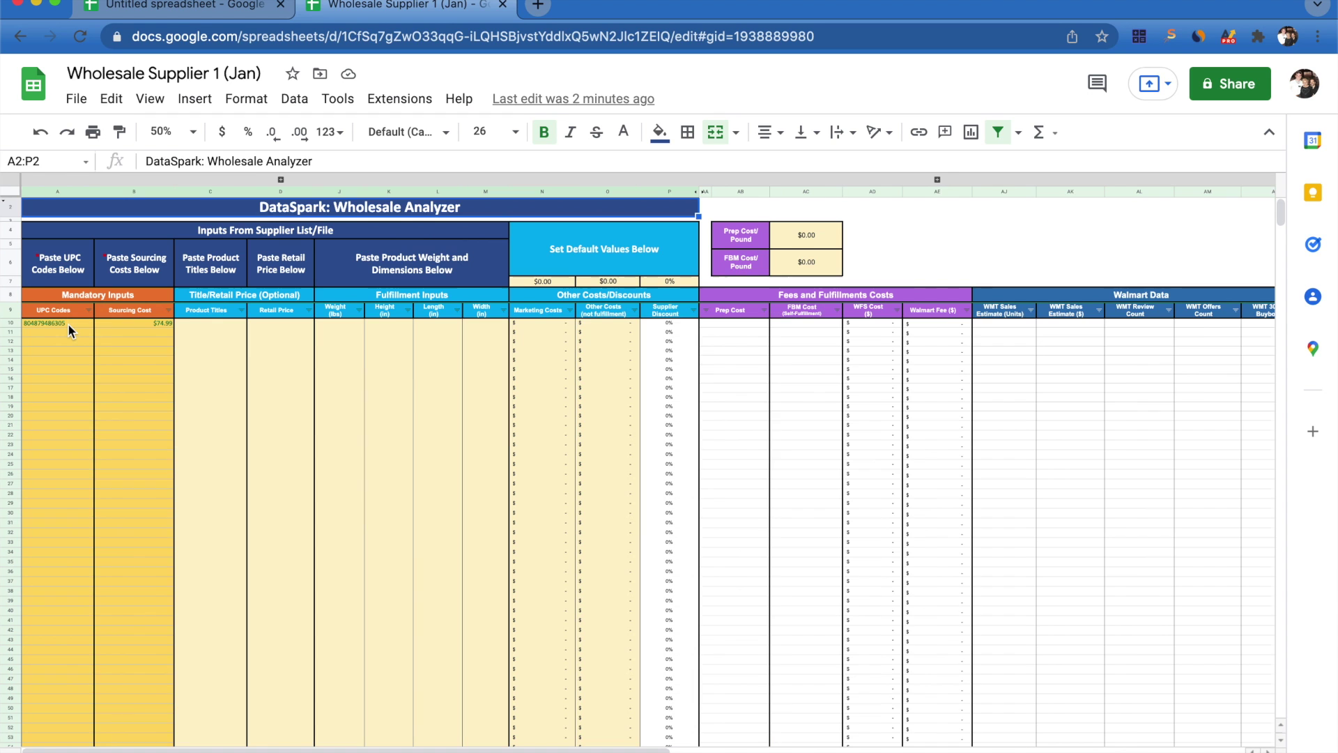
drag(784, 744, 401, 746)
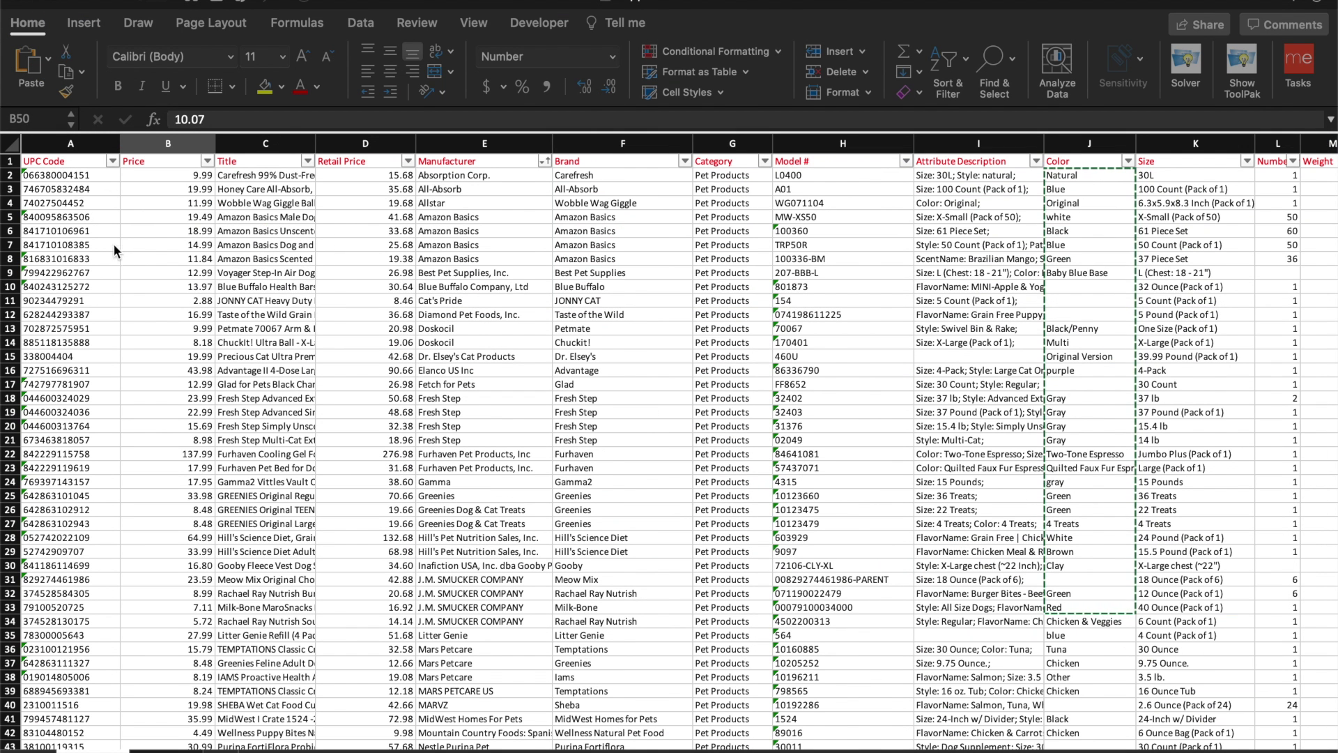
- In the Excel supplier list, copy the UPC codes and prices in A2:B50
click(73, 180)
scroll(186, 671, down, 3)
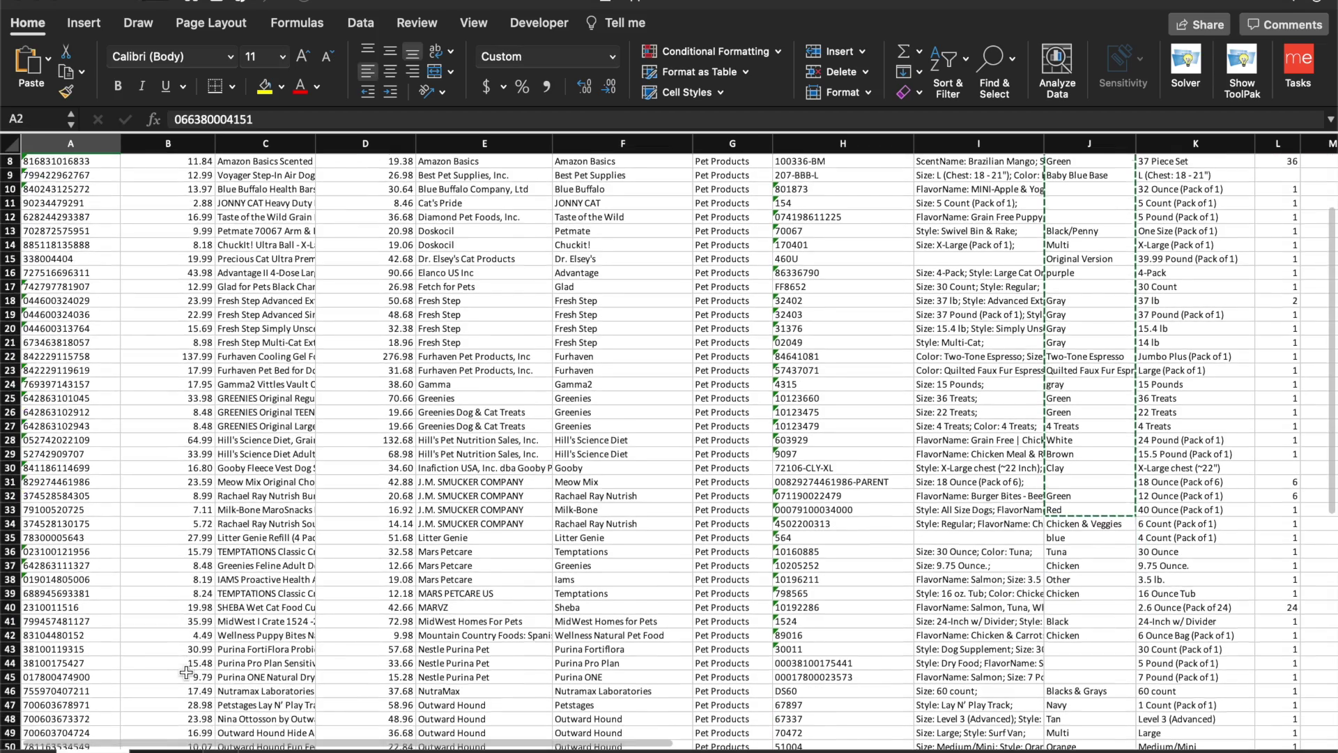
scroll(292, 683, up, 3)
key(ctrl+c)
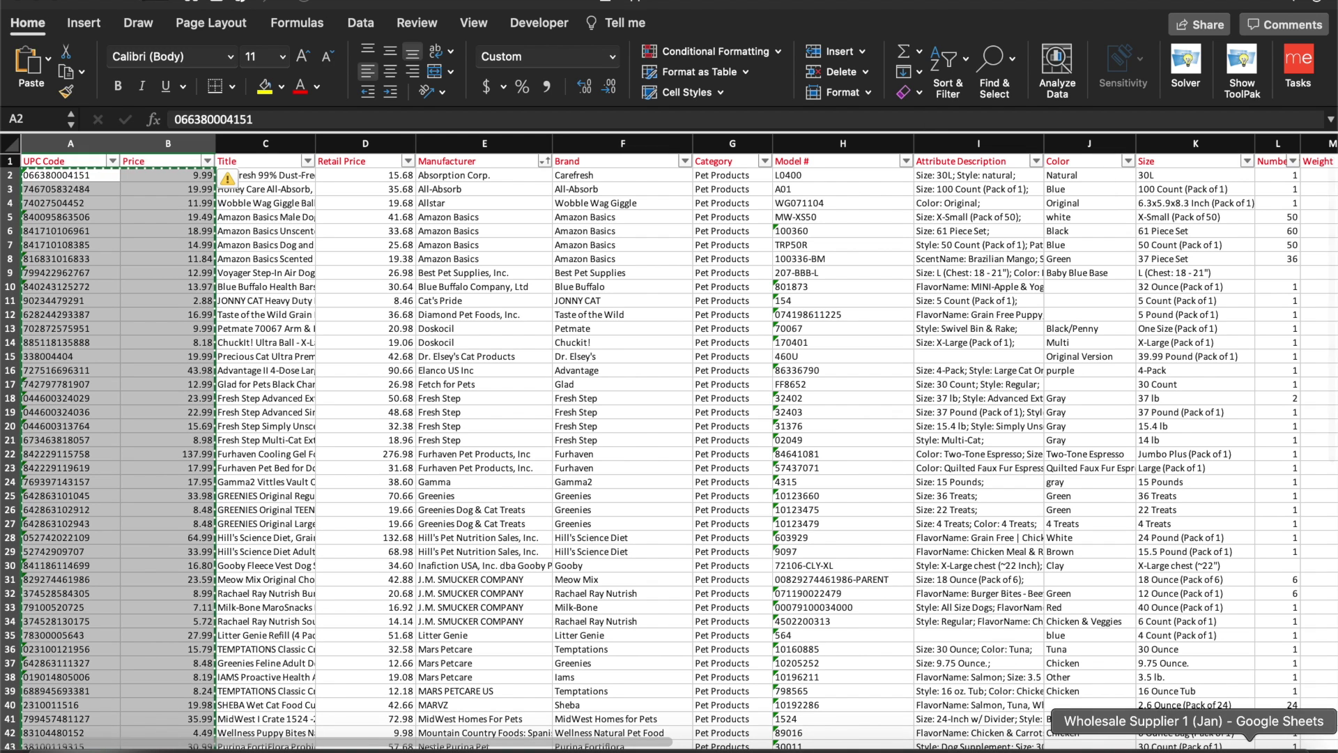
- Switch to Google Sheets and paste the copied UPC codes and prices as values only, starting at cell A10
click(1247, 747)
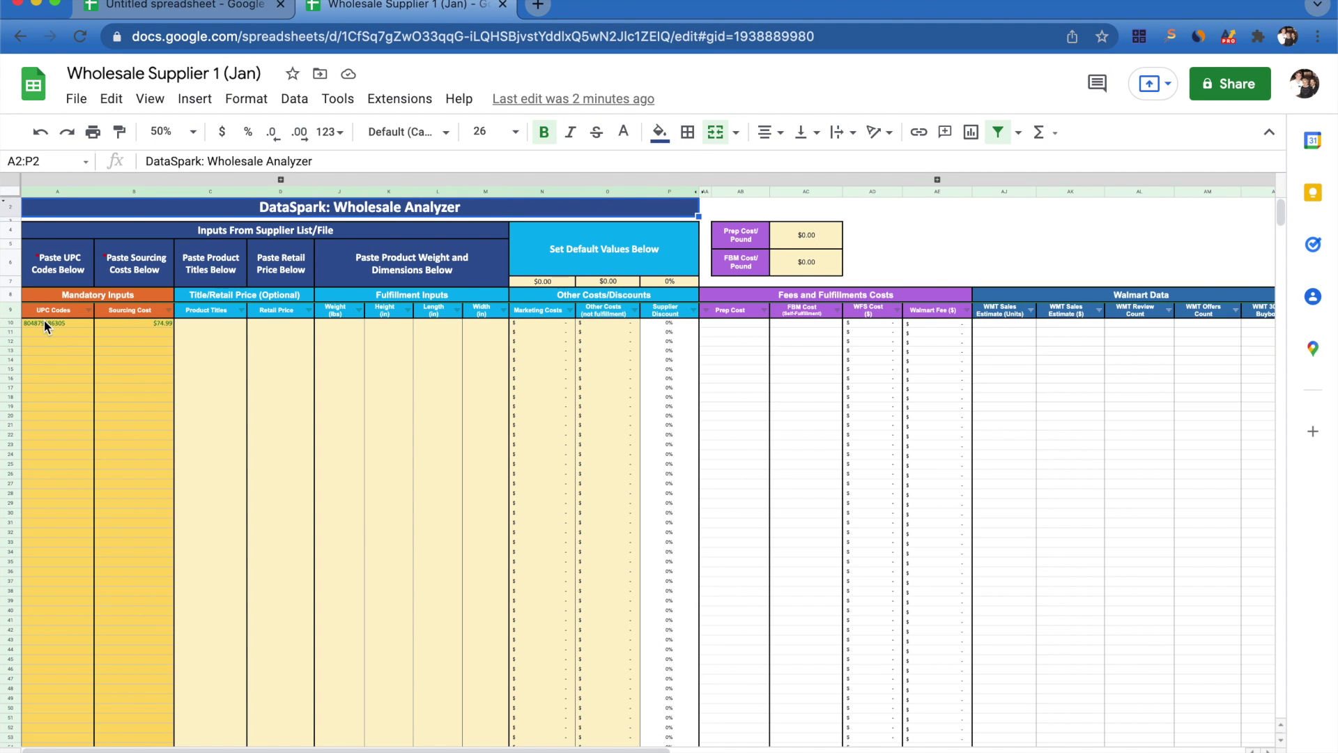
click(44, 323)
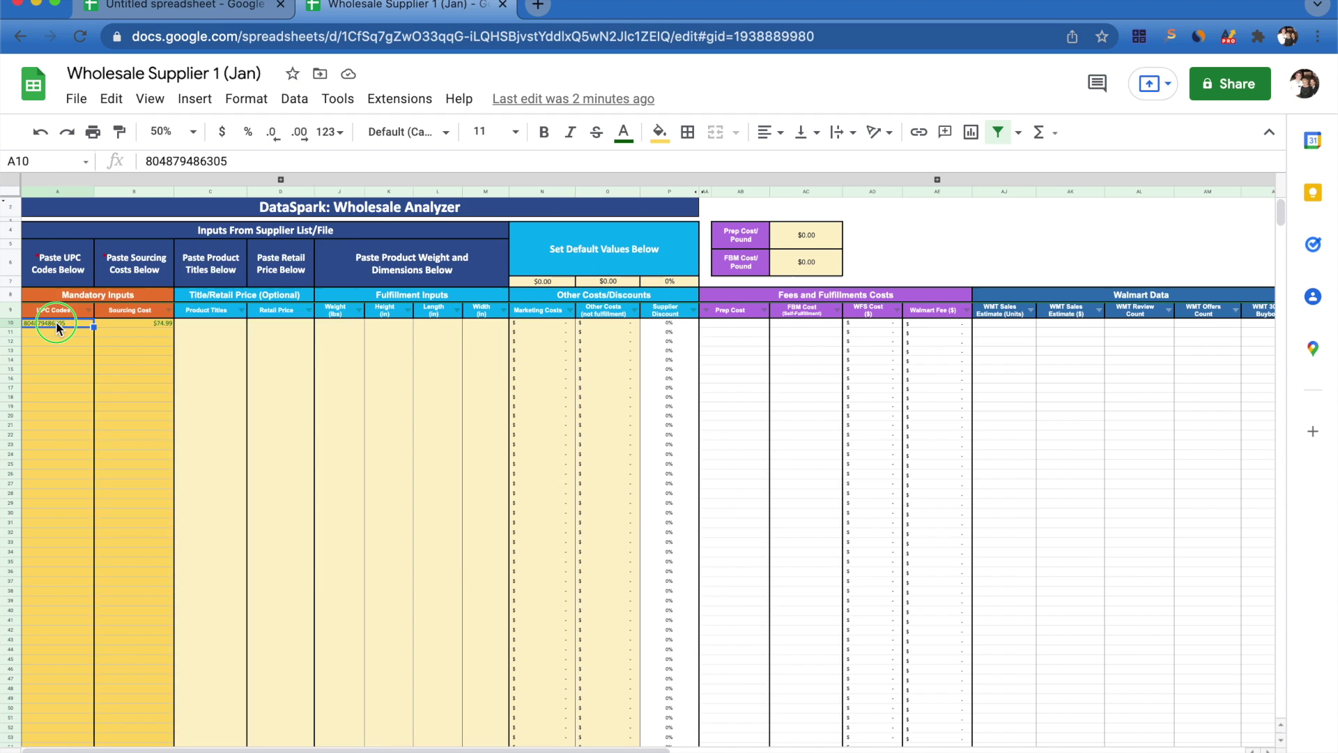
right_click(55, 320)
mouse_move(177, 361)
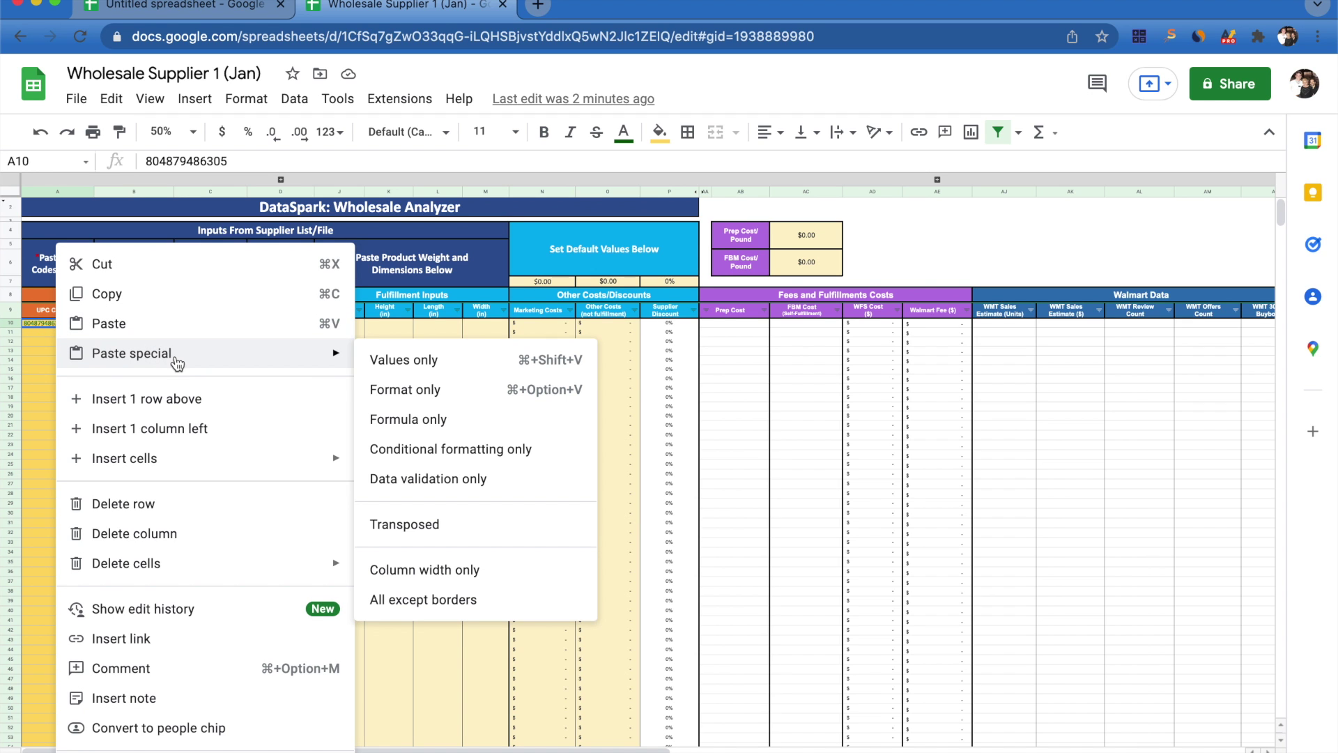
click(376, 360)
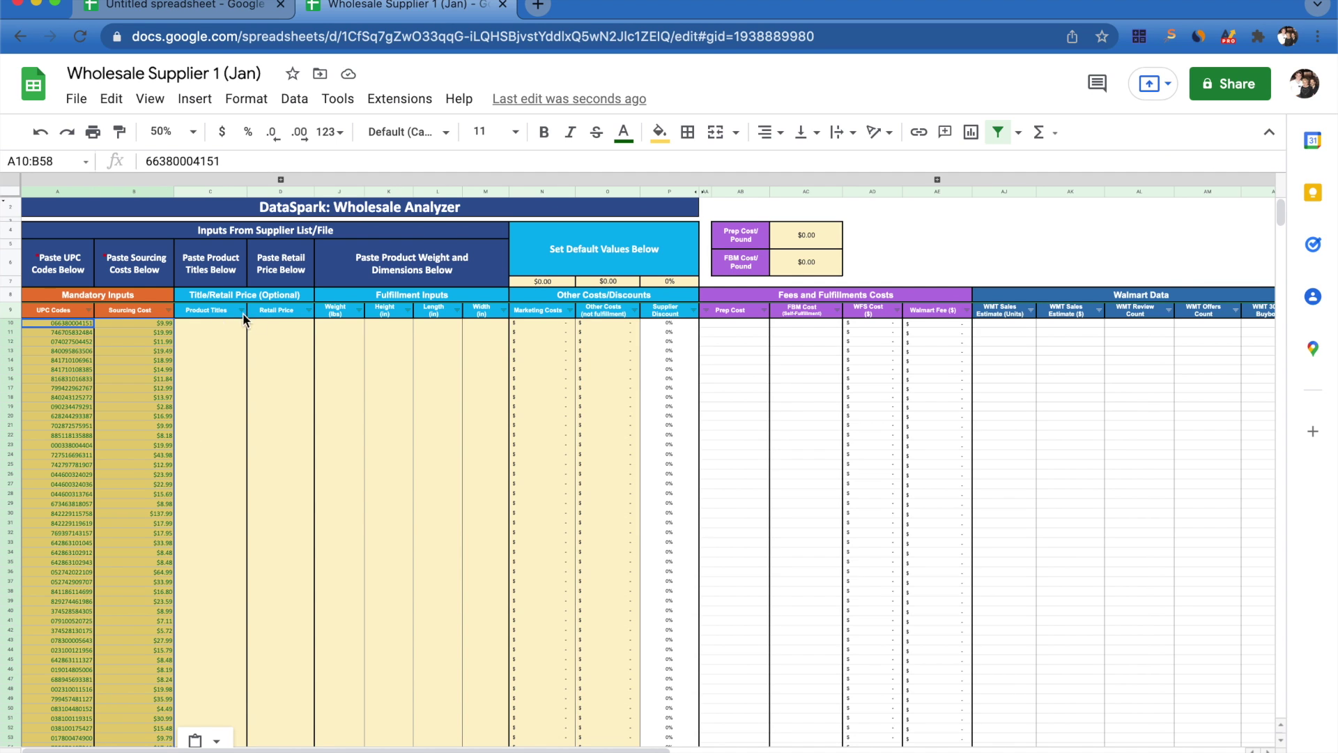
- Return to the Excel supplier list and copy the product titles and retail prices in C2:D50
click(35, 4)
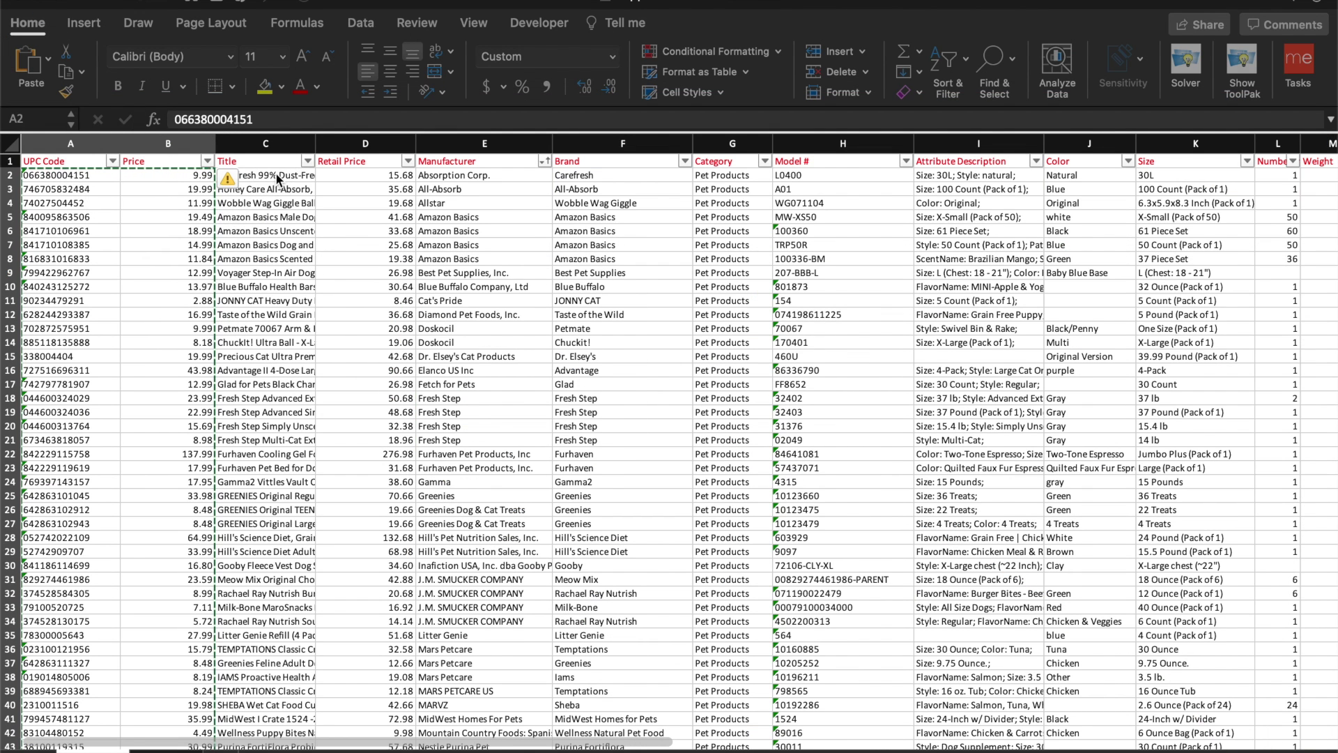
click(277, 179)
scroll(352, 488, down, 6)
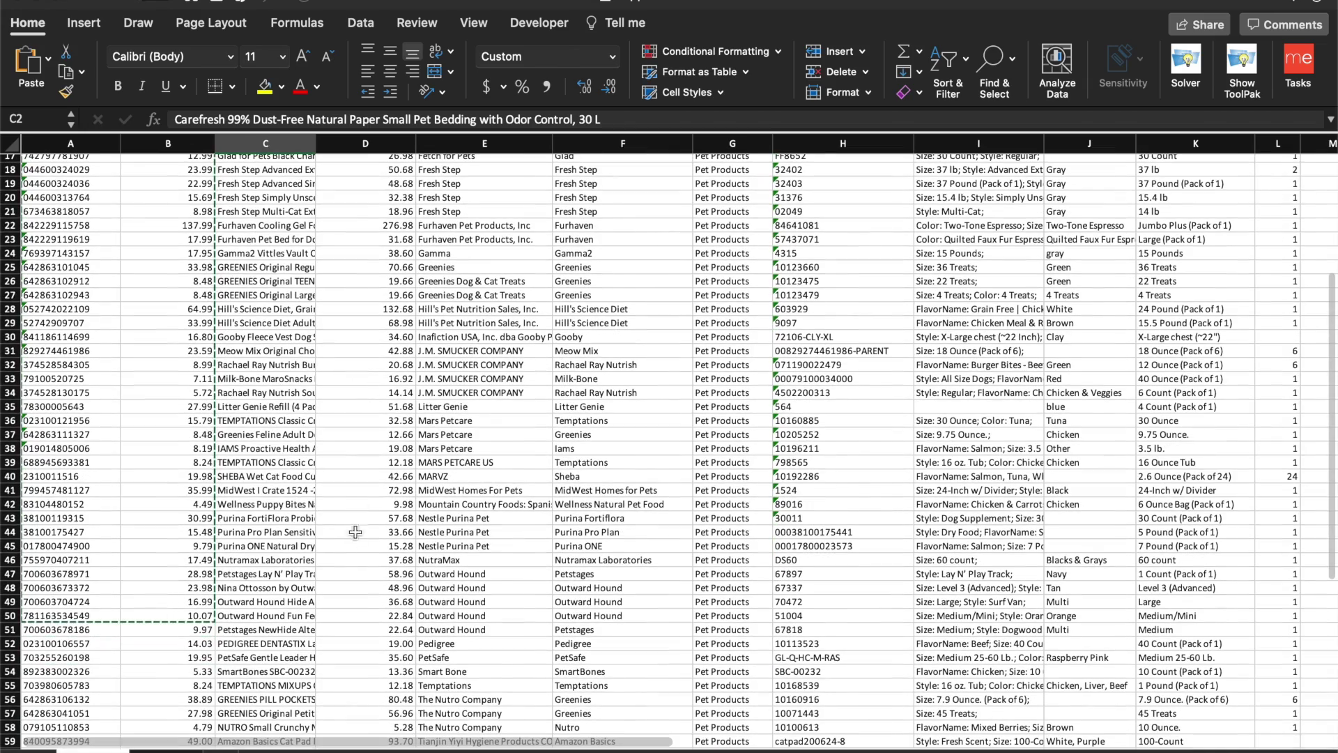
shift+click(371, 616)
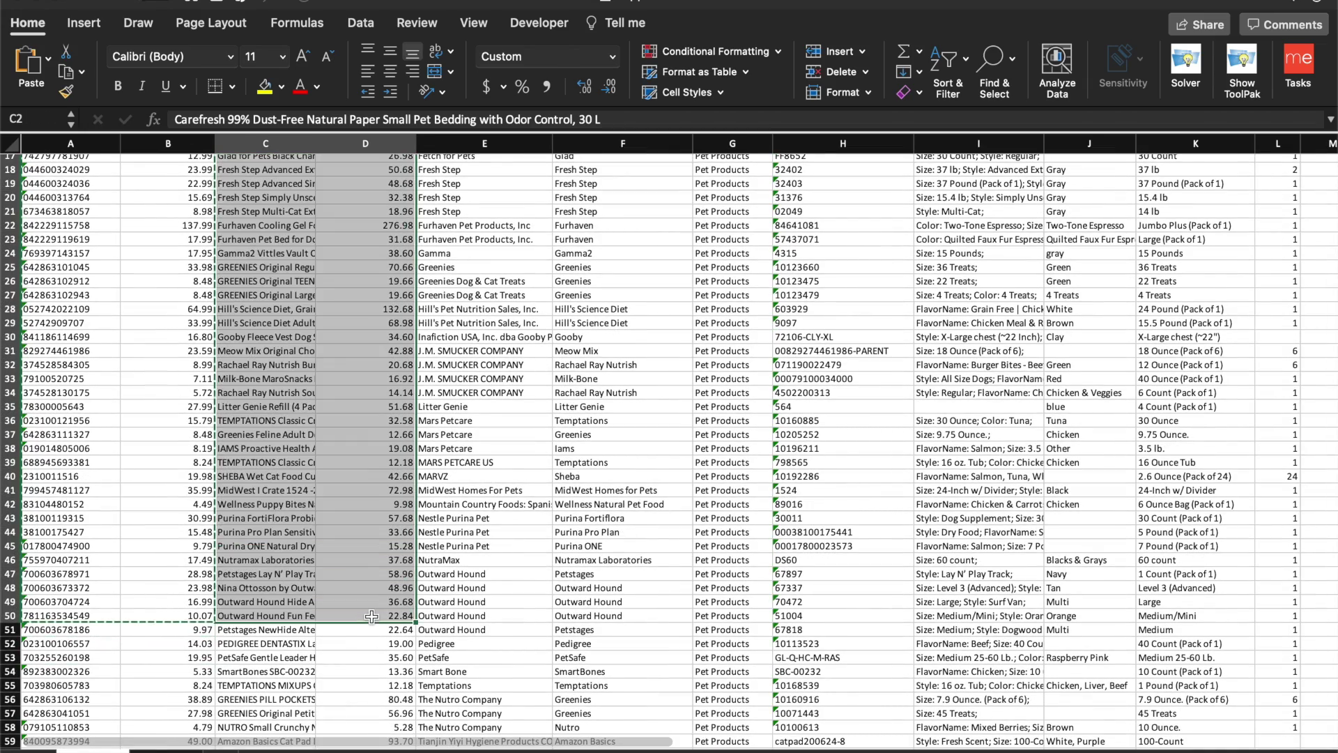
scroll(376, 616, up, 5)
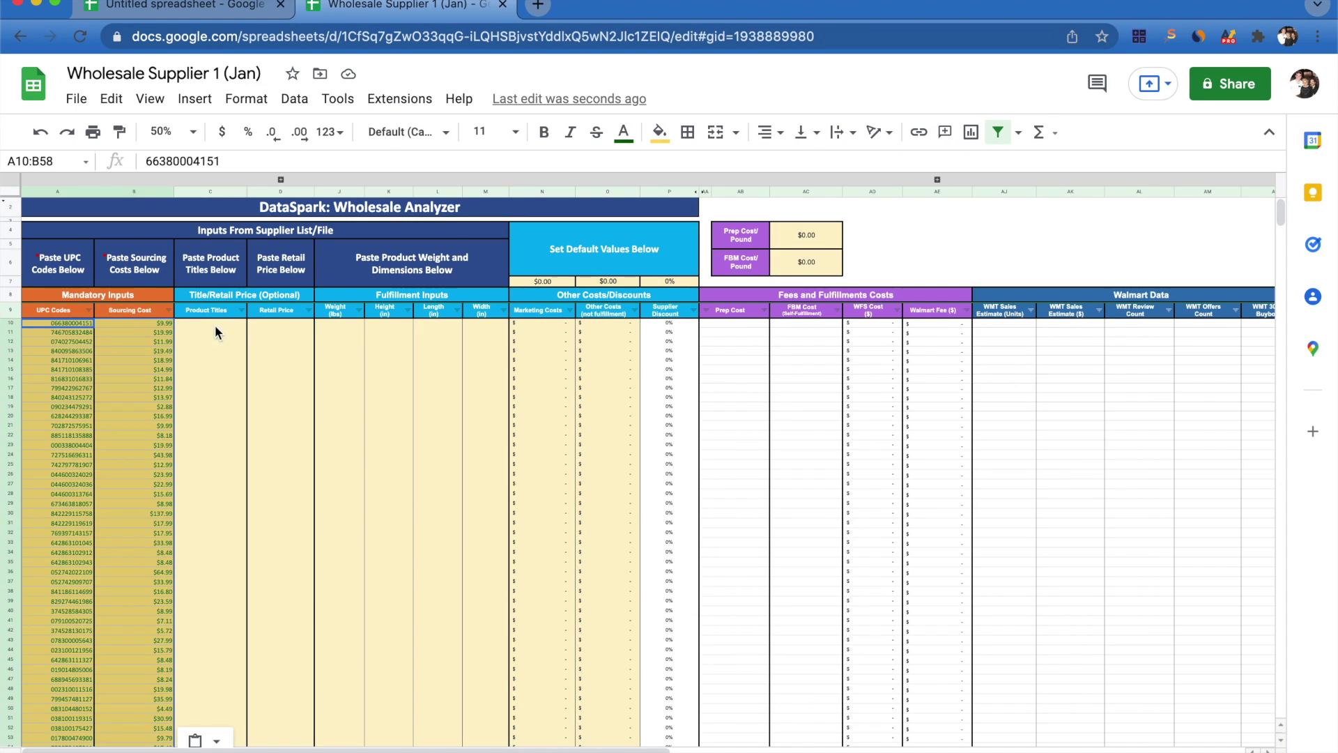
- In the Google Sheets analyzer, paste the titles and retail prices as values only, starting at cell C10
click(214, 324)
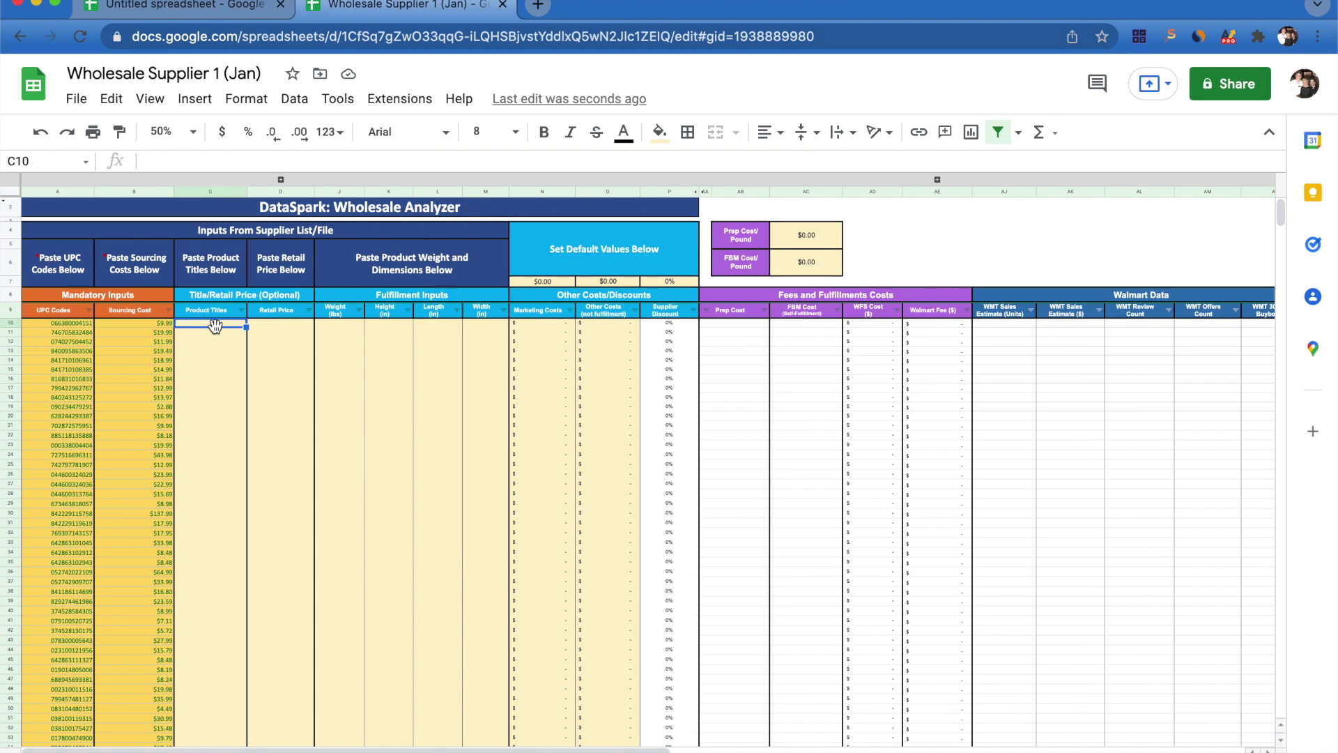
right_click(215, 324)
mouse_move(390, 357)
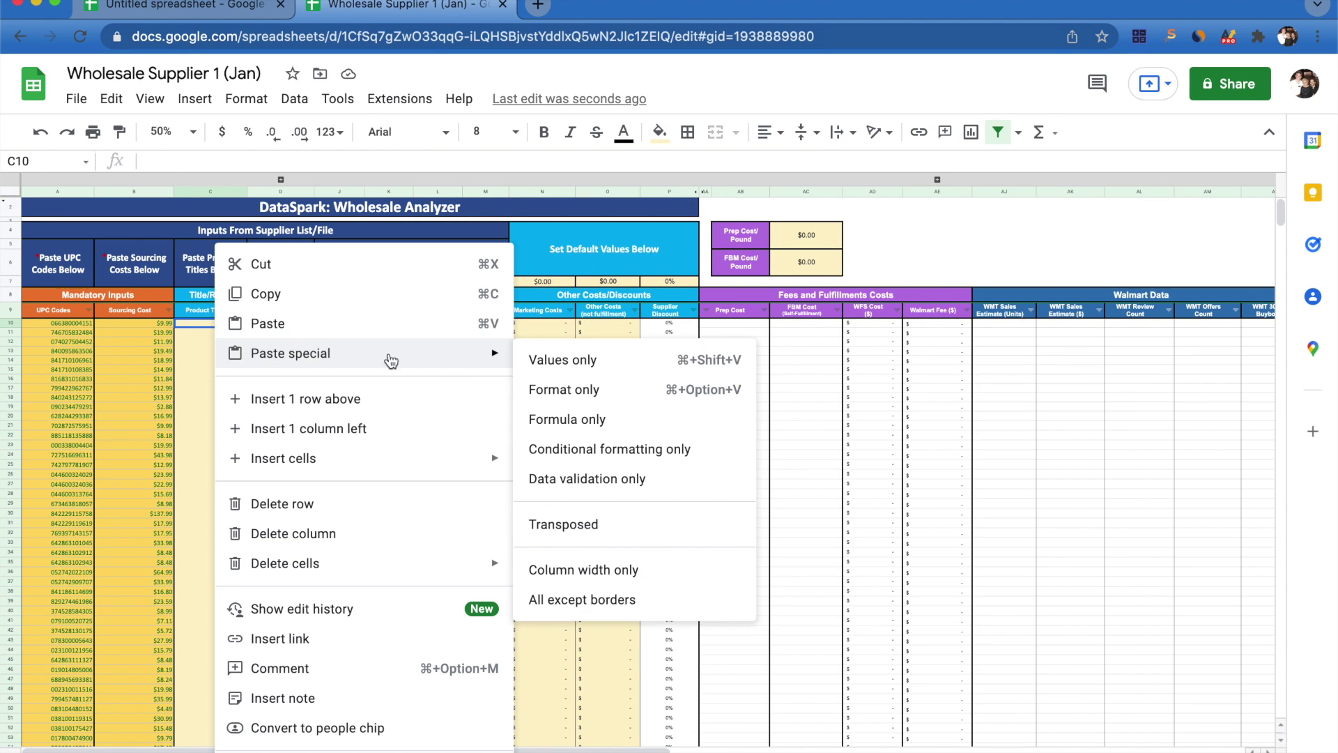
click(556, 360)
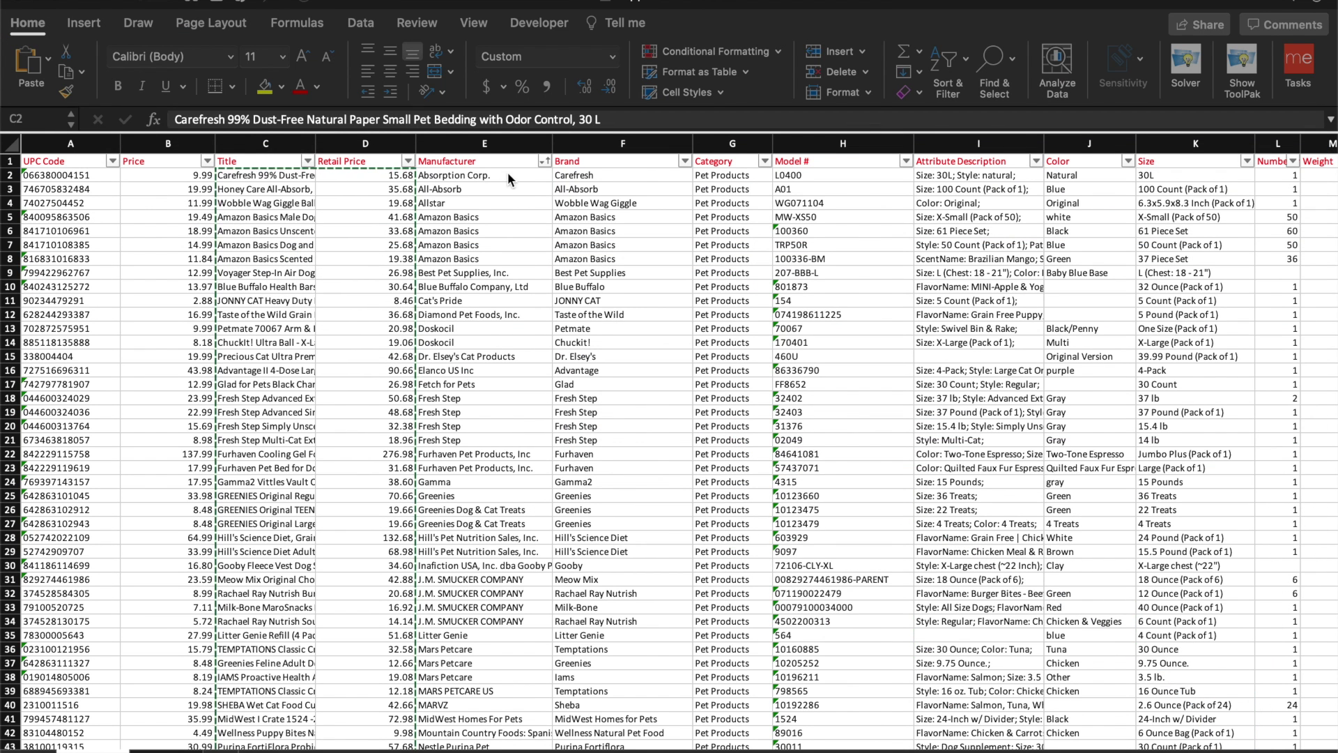
- In the Excel supplier list, copy the manufacturer and brand entries in E2:F50
click(507, 173)
scroll(632, 516, down, 1)
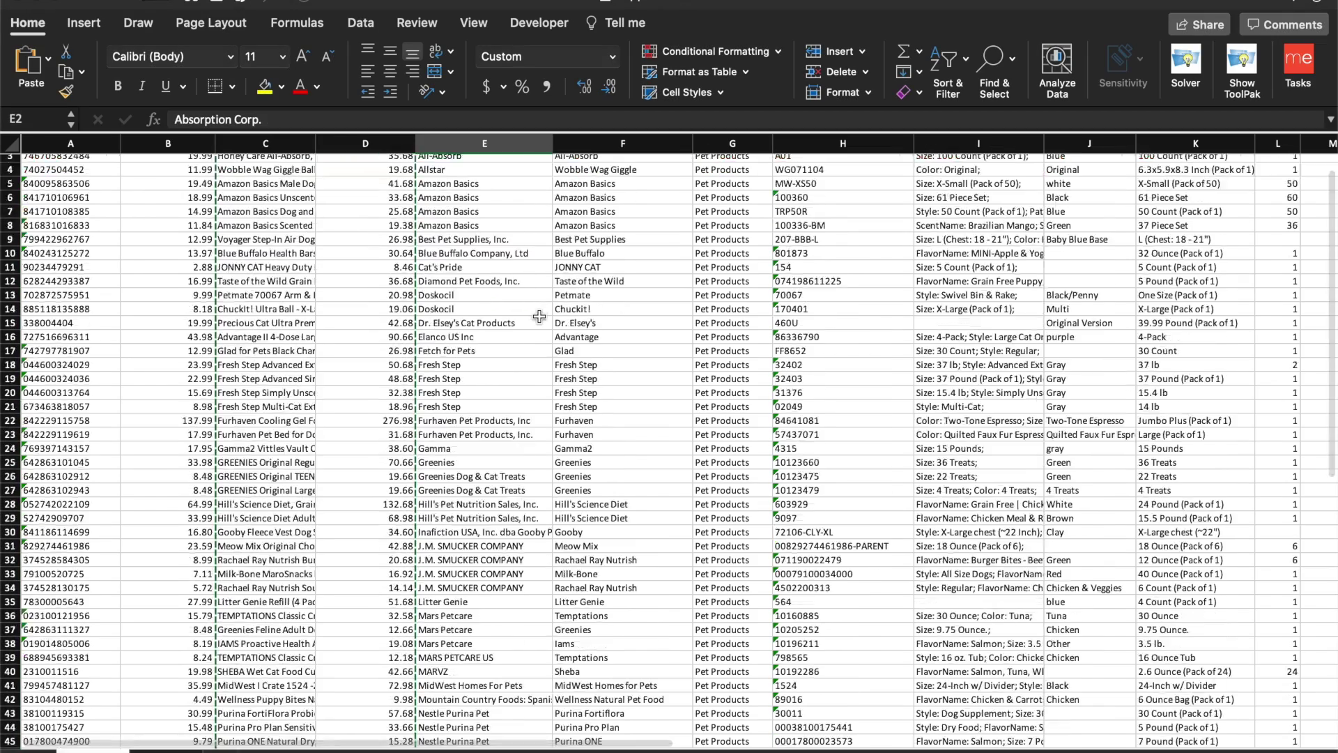
scroll(633, 516, up, 1)
scroll(633, 516, down, 3)
scroll(623, 665, down, 10)
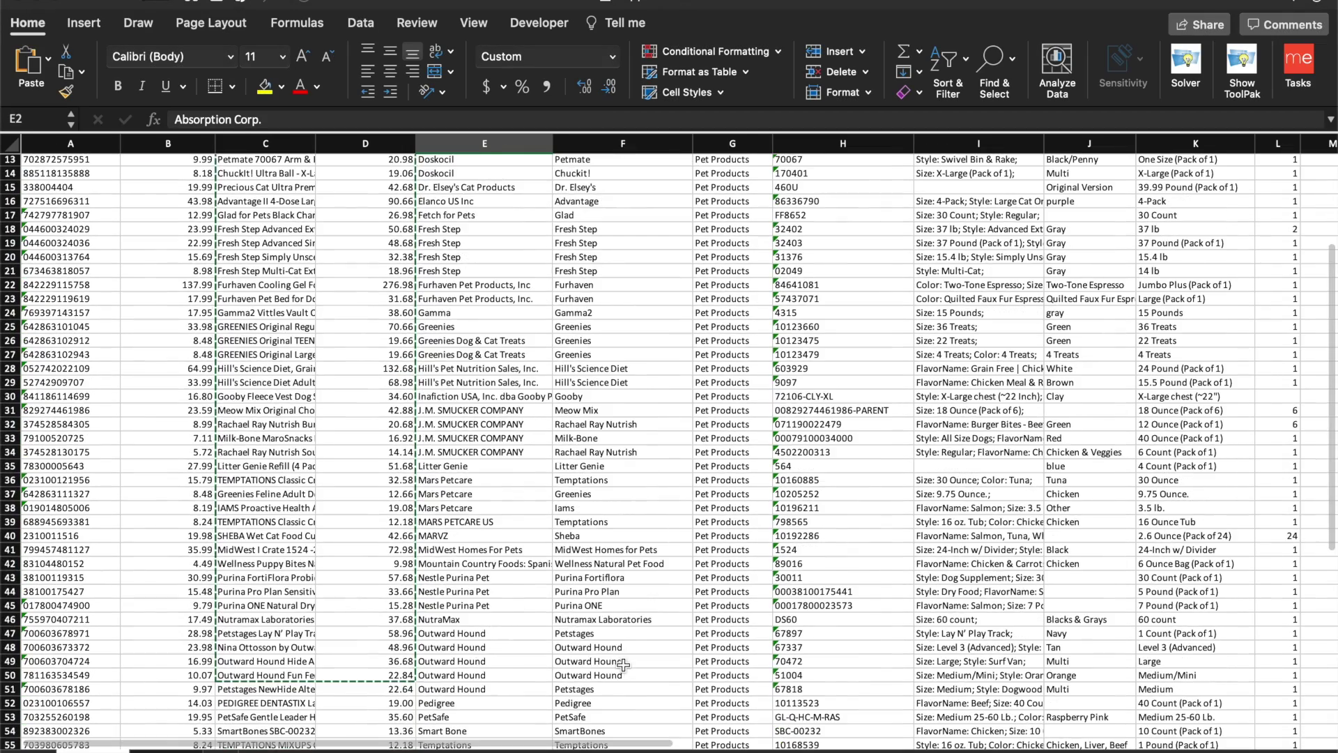
shift+click(623, 665)
key(super+c)
scroll(554, 487, up, 10)
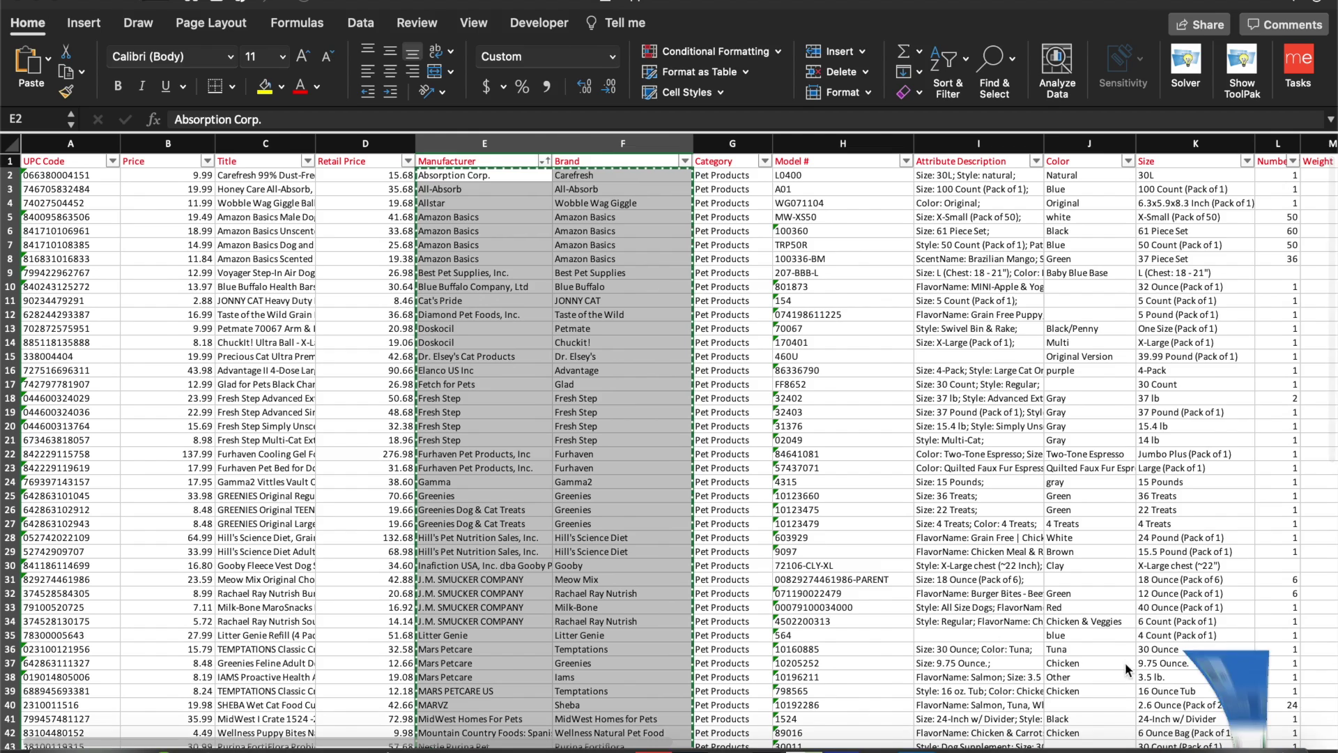
- Switch to the Google Sheets analyzer, expand reference columns E:I, and paste the manufacturers and brands as values only, starting at E10
click(1226, 704)
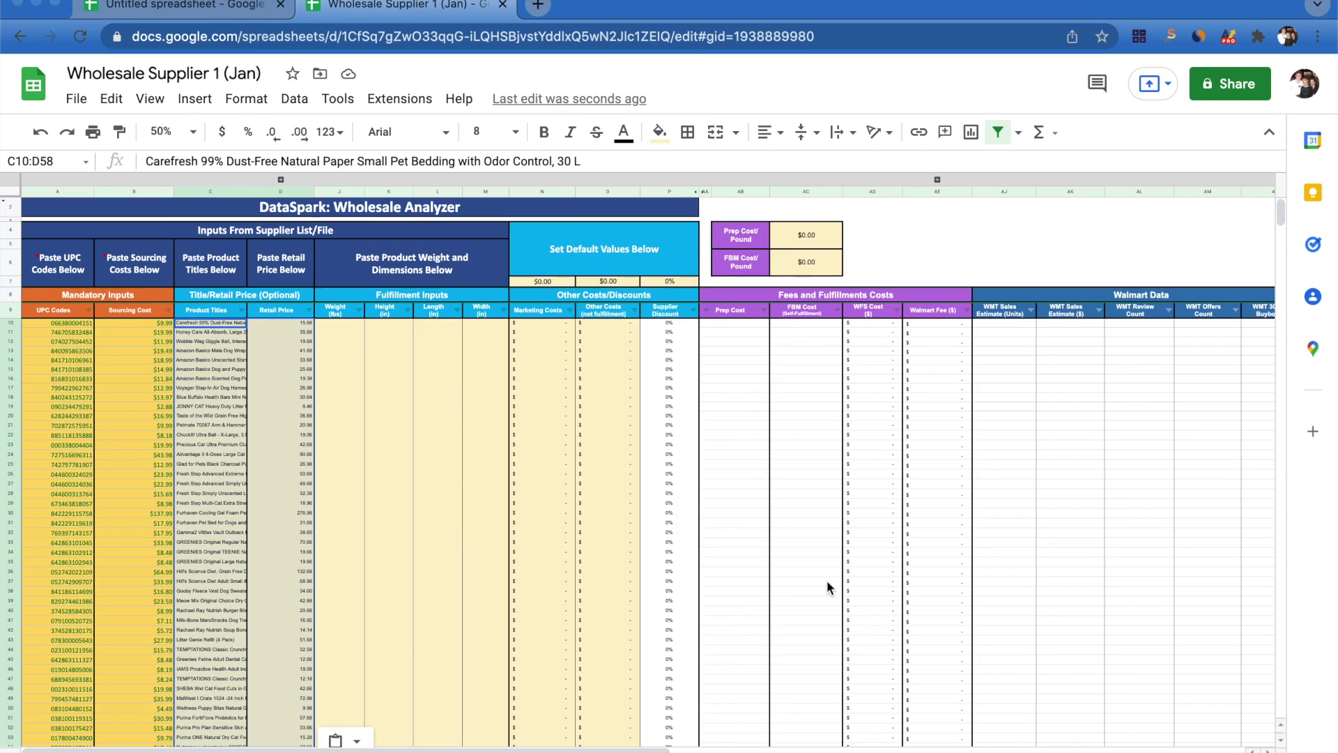
click(281, 180)
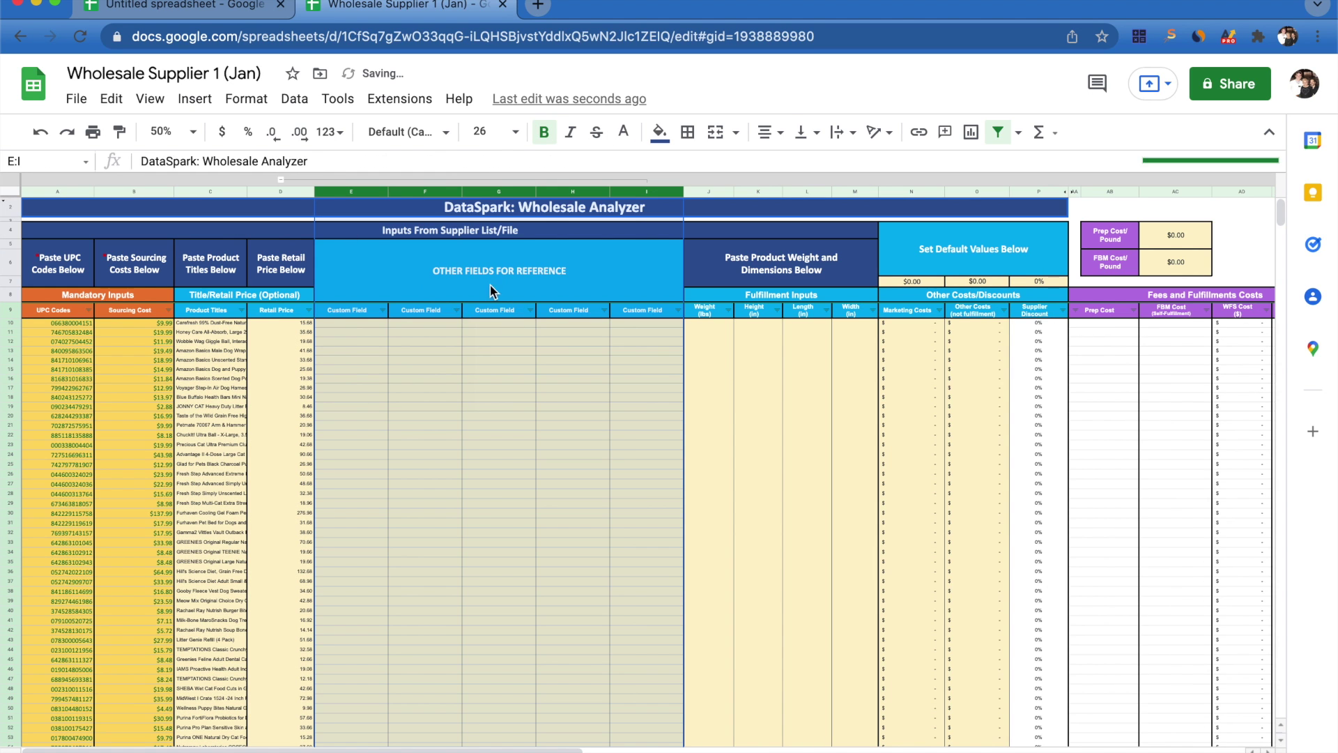
click(348, 323)
right_click(351, 325)
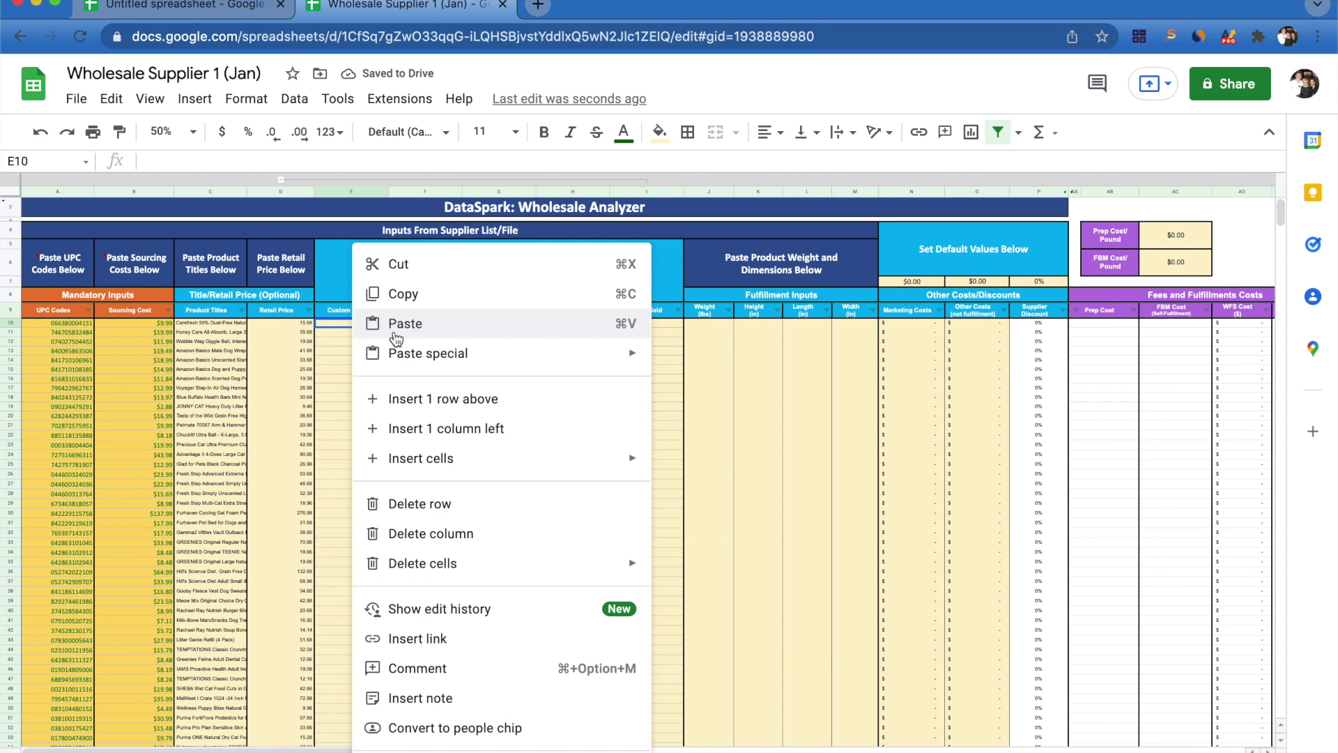
mouse_move(502, 358)
click(700, 361)
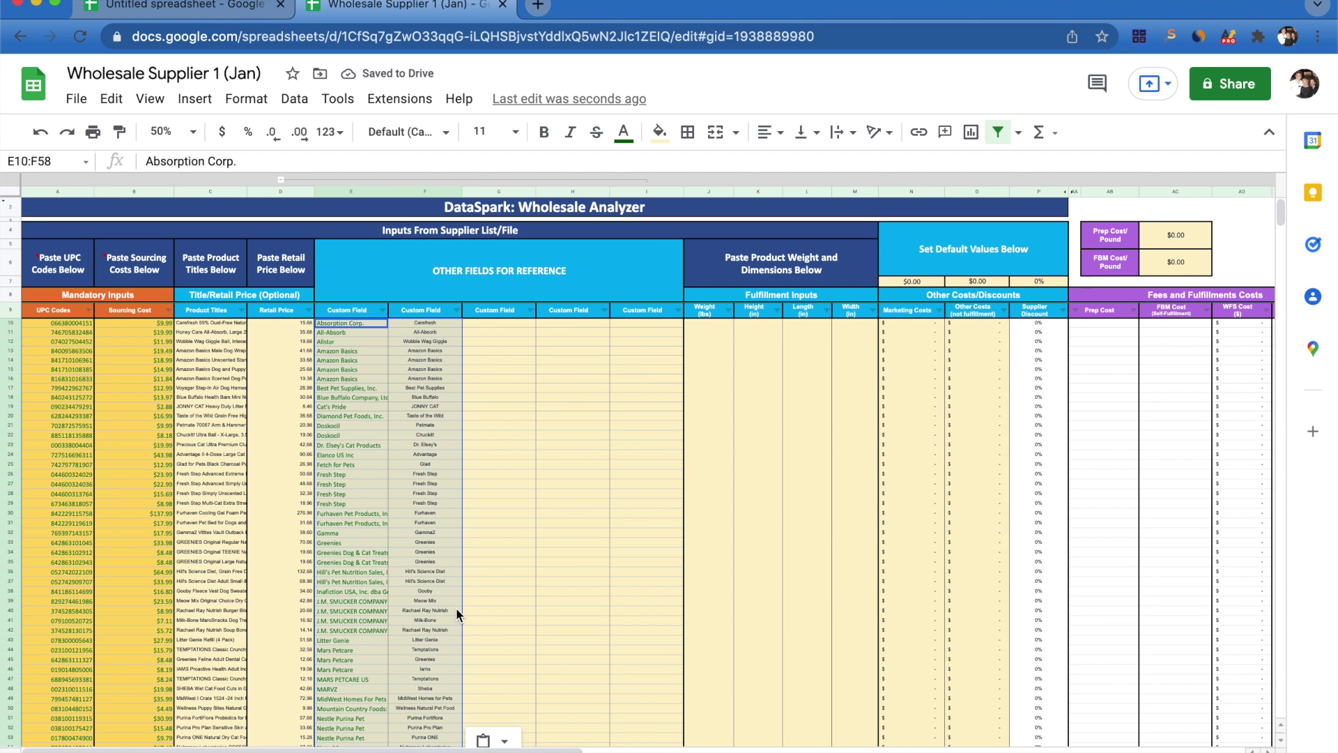
- Collapse the group of reference columns E:I, expand it to check the pasted entries, and collapse it again
click(282, 178)
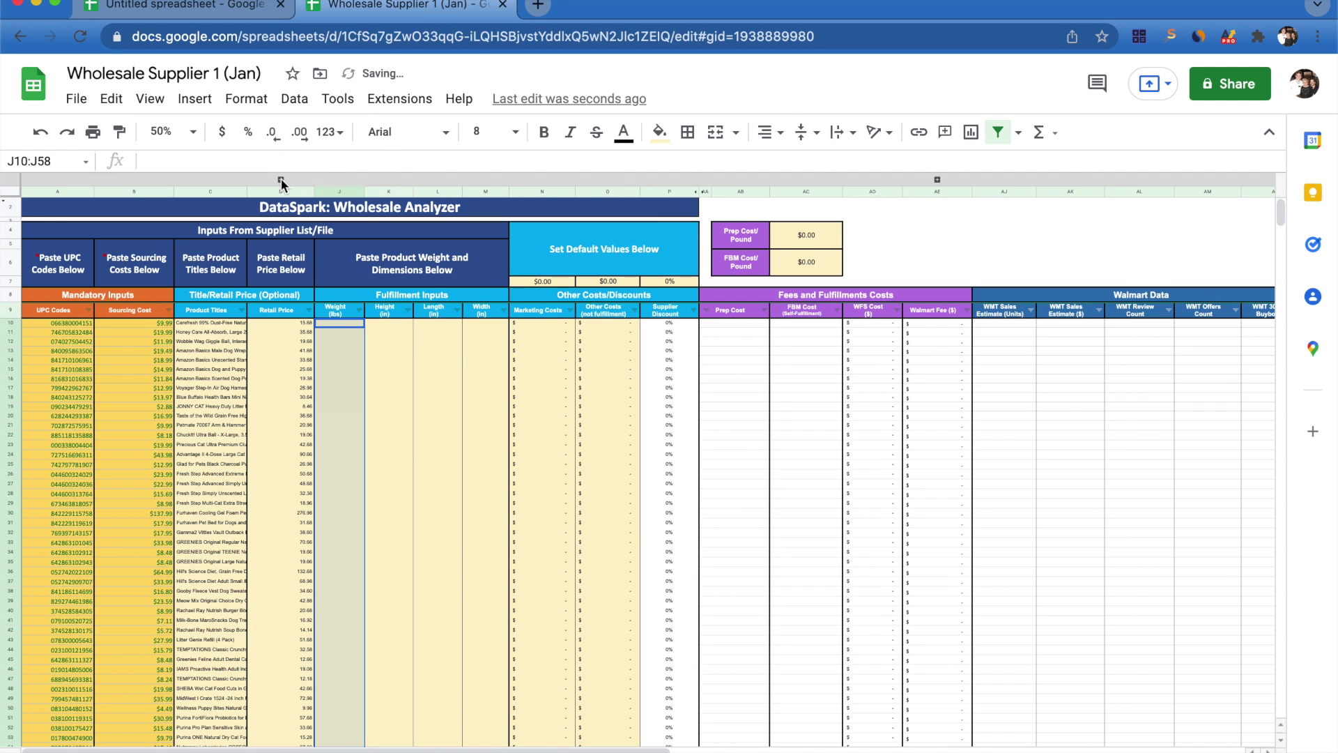
click(281, 179)
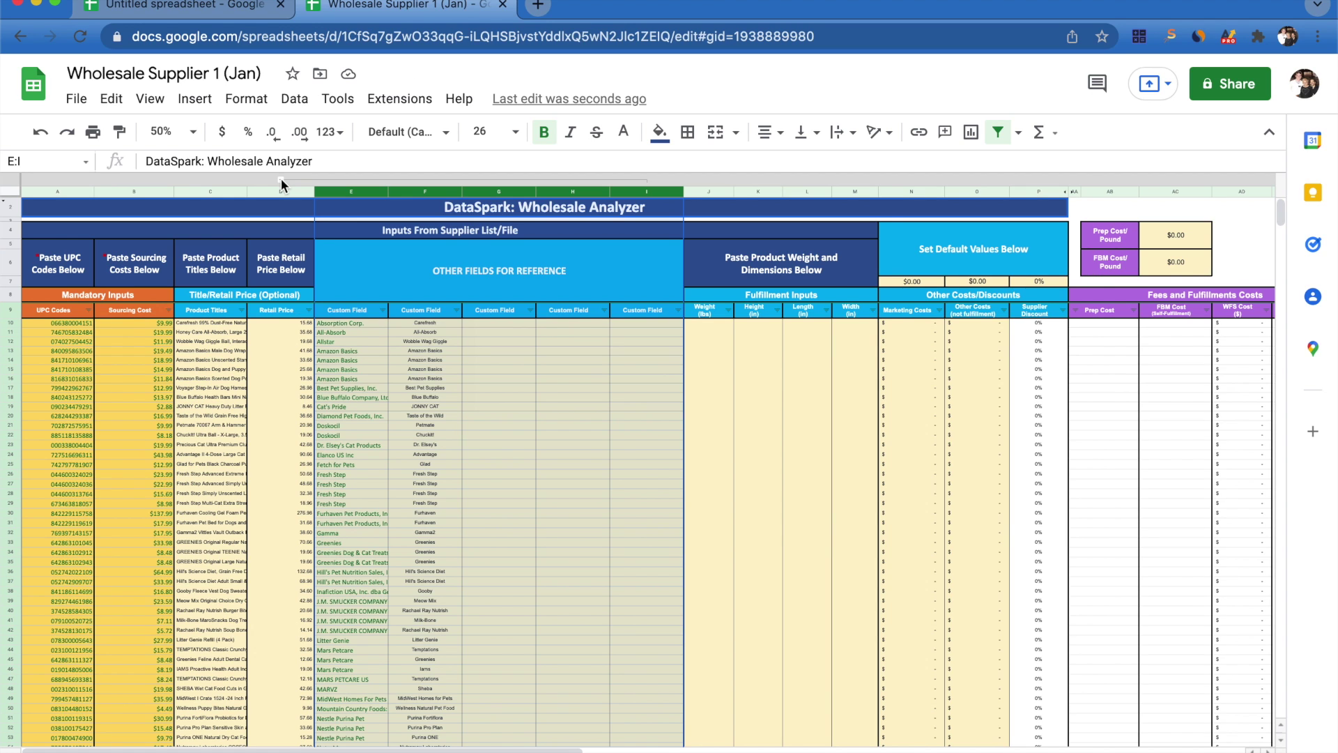
click(281, 179)
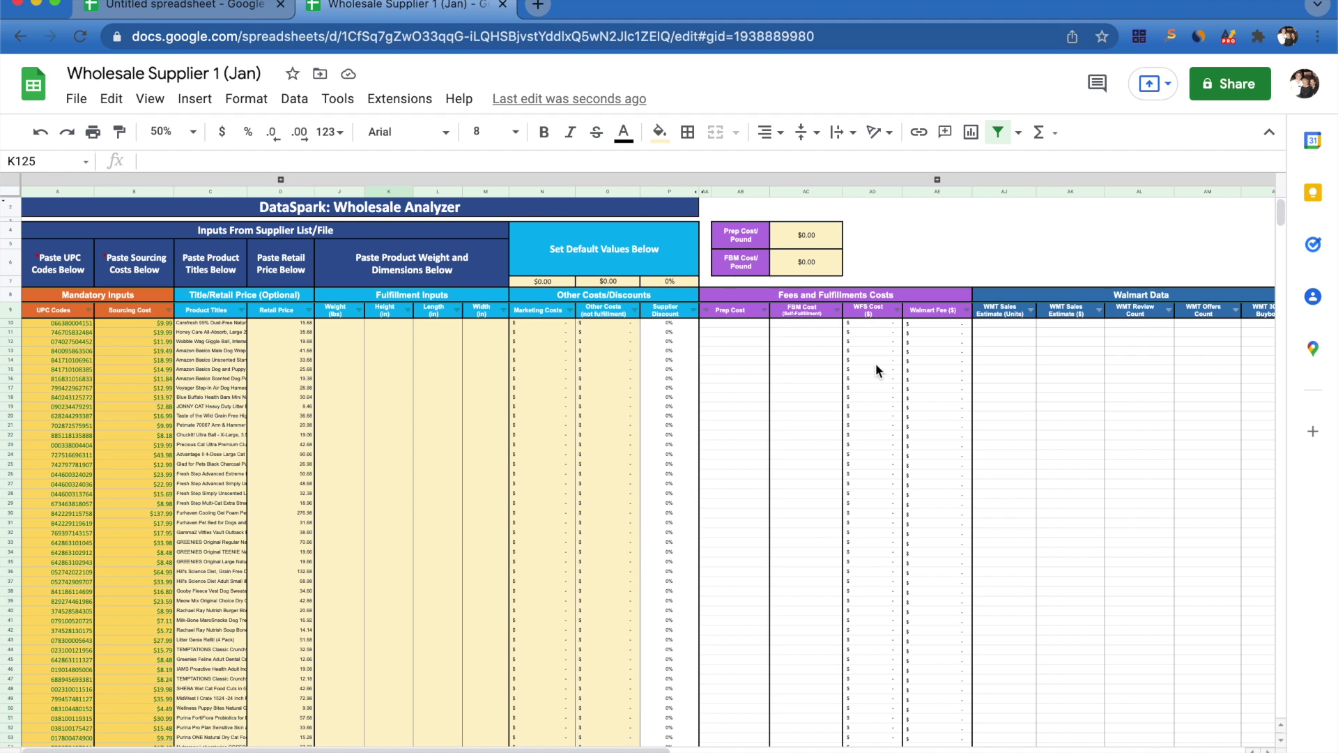
- Return to the Excel supplier list and copy the weight, height, length and width values in M2:P50
click(38, 4)
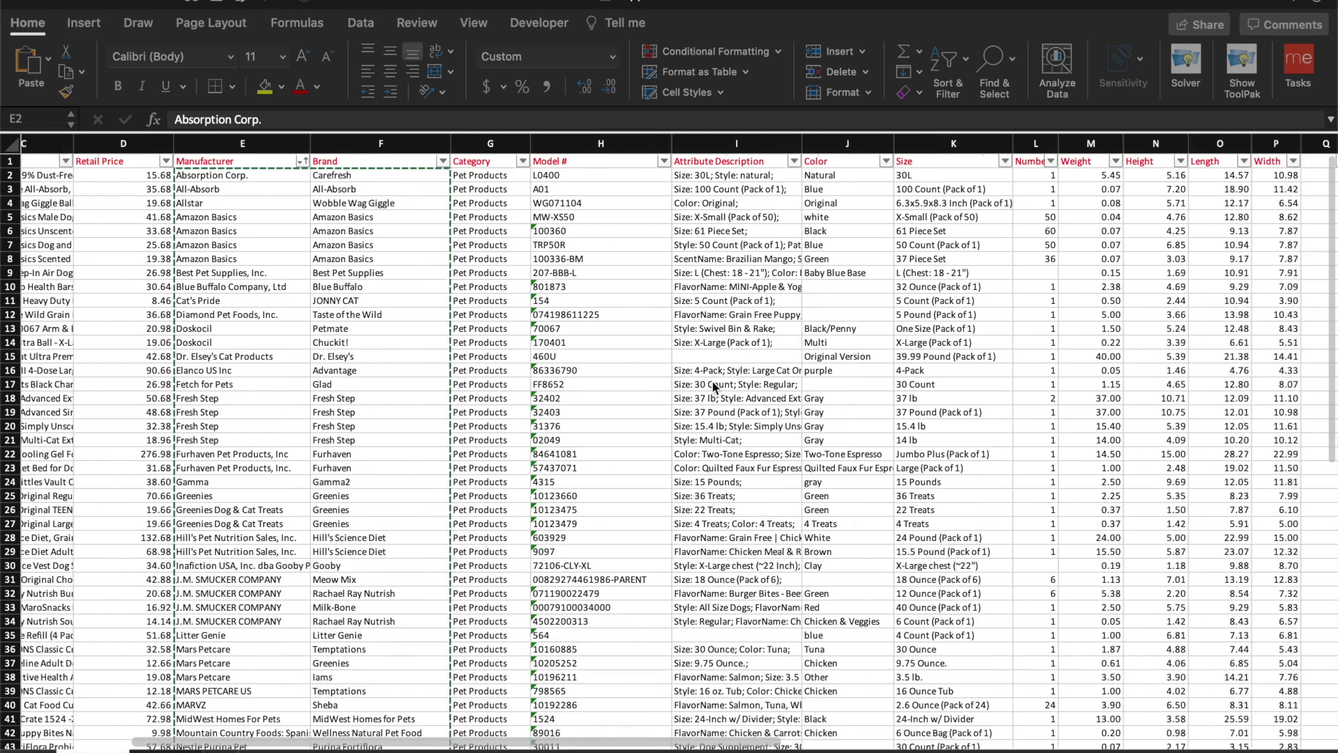
scroll(714, 387, right, 5)
click(899, 174)
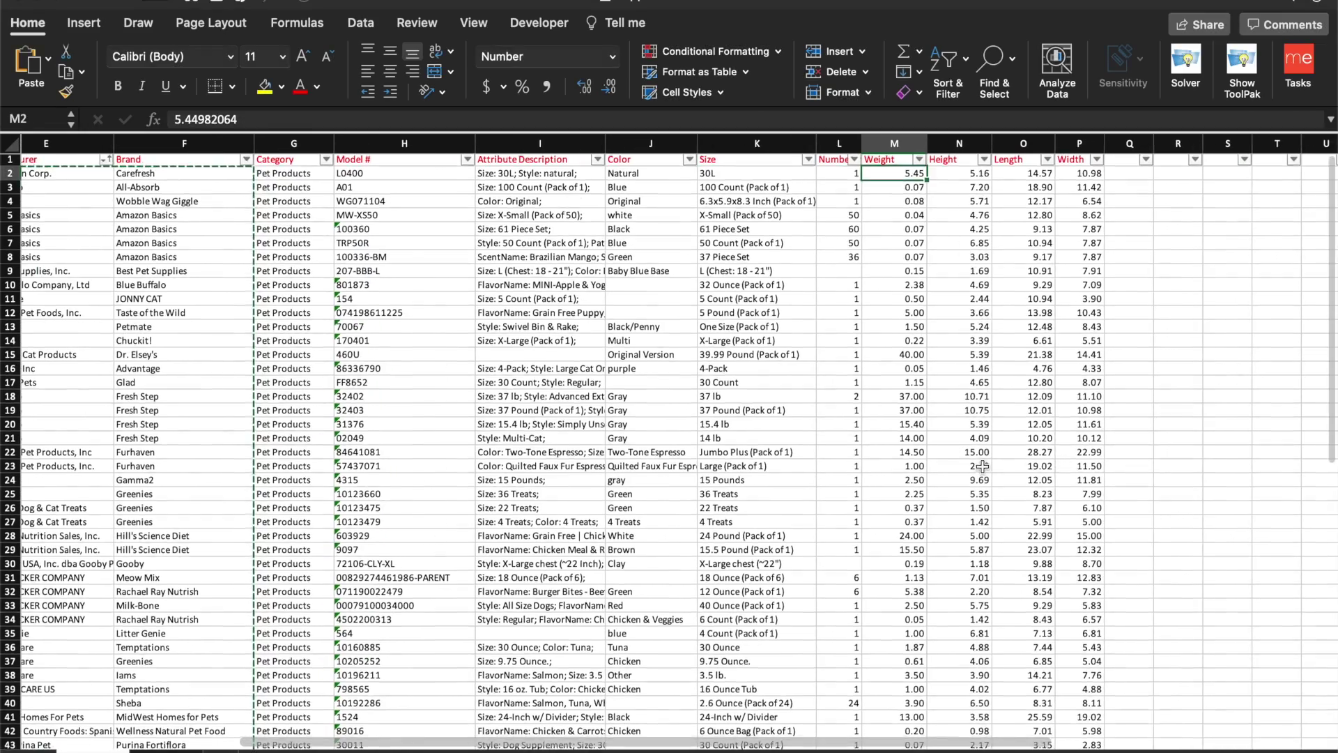
scroll(982, 466, down, 5)
shift+click(1096, 705)
key(super+c)
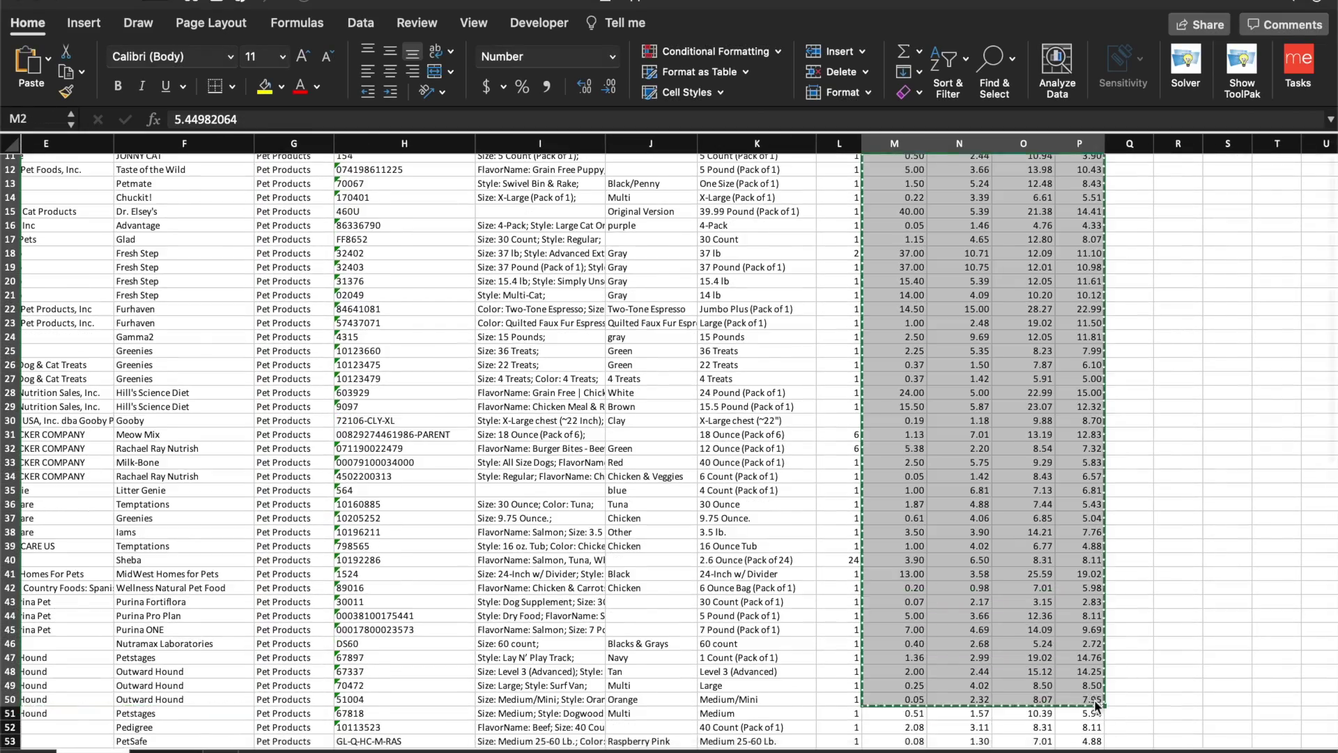
scroll(1096, 705, up, 5)
- In the Google Sheets analyzer, paste the weights and dimensions as values only, starting at cell J10
click(1224, 725)
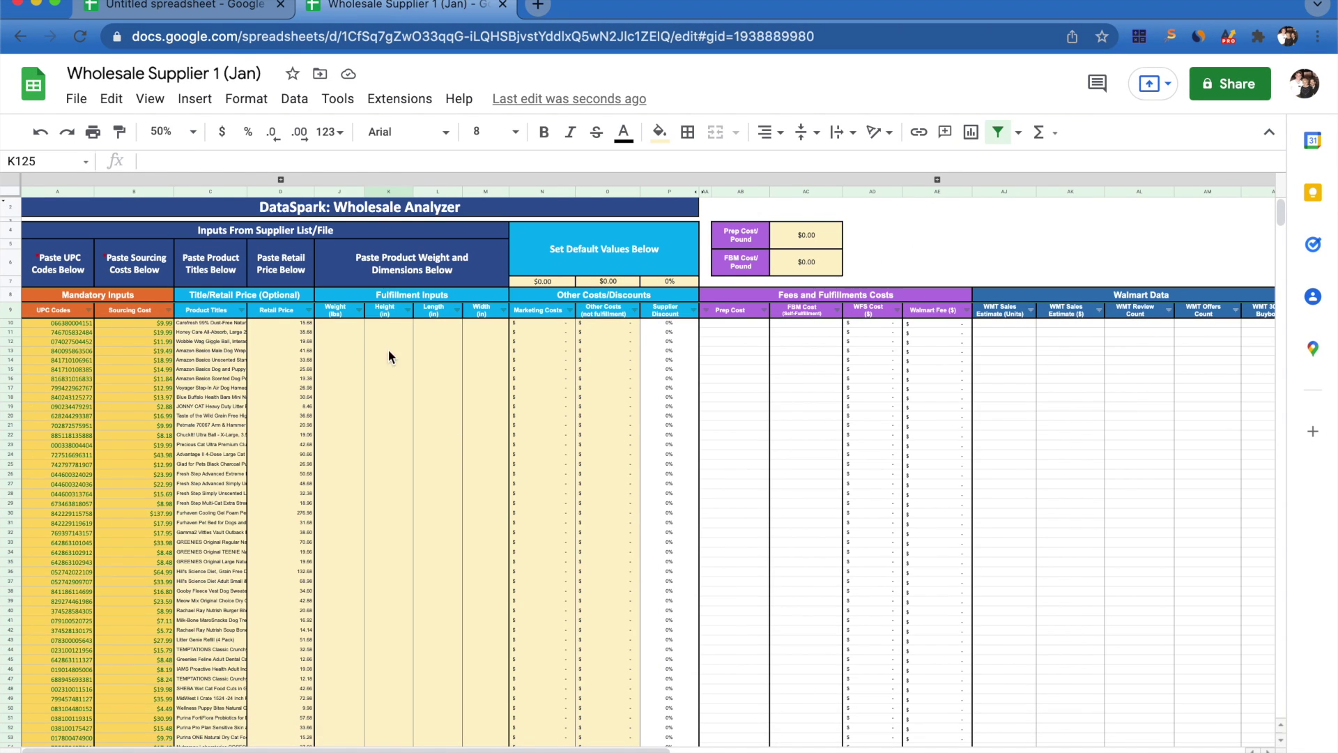
click(341, 325)
right_click(342, 325)
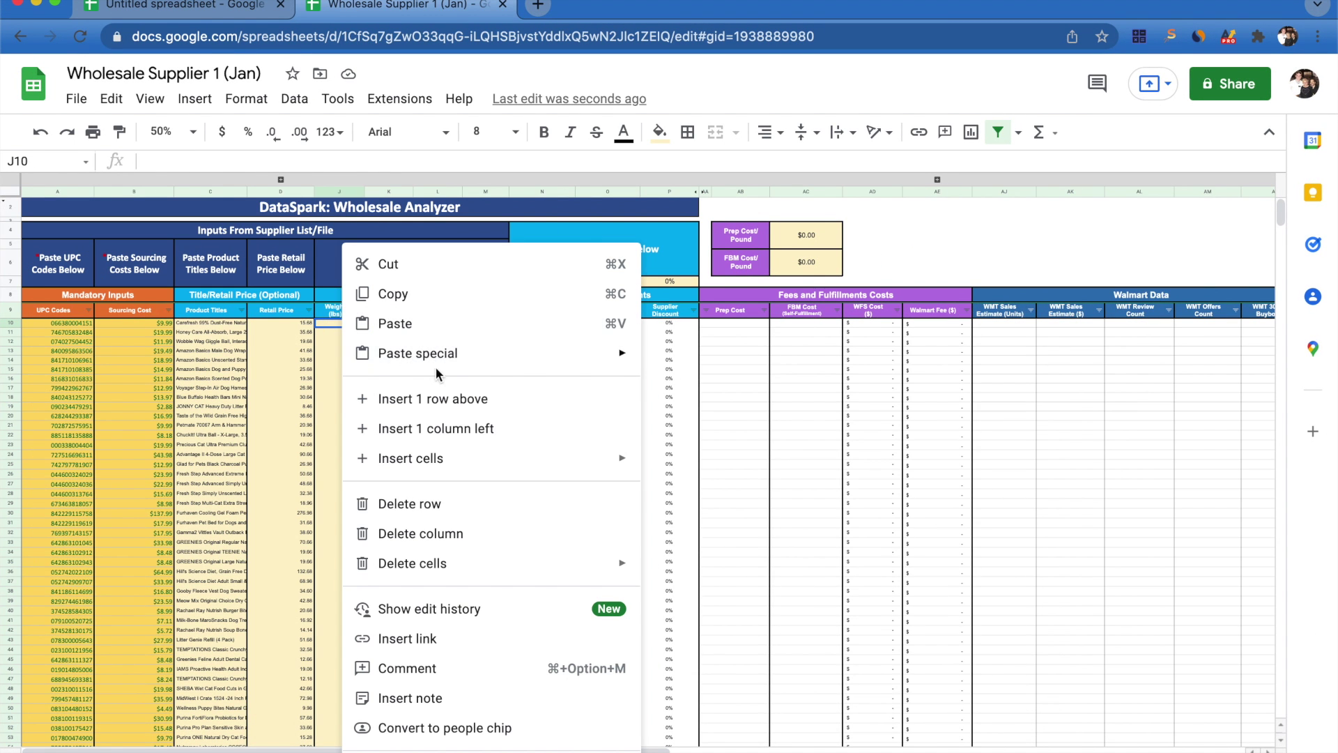
mouse_move(446, 354)
click(675, 358)
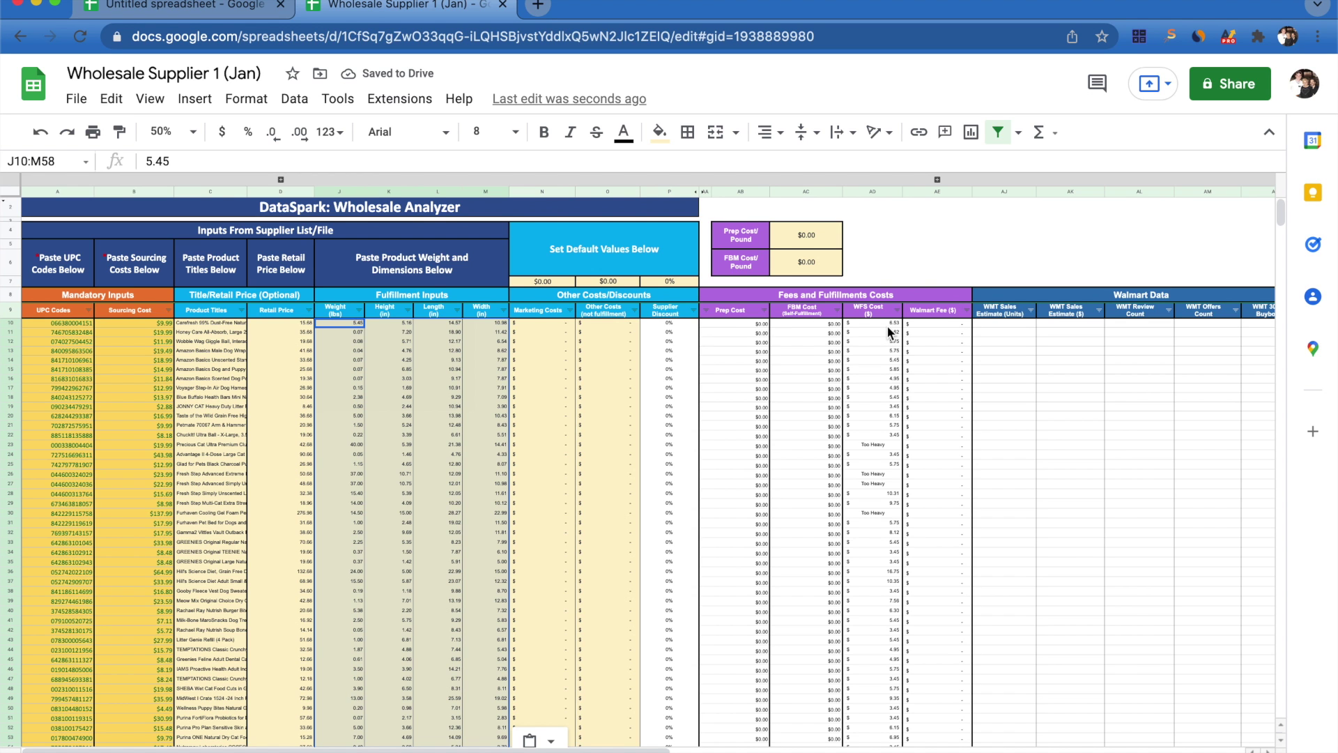
scroll(863, 511, down, 5)
scroll(869, 454, up, 5)
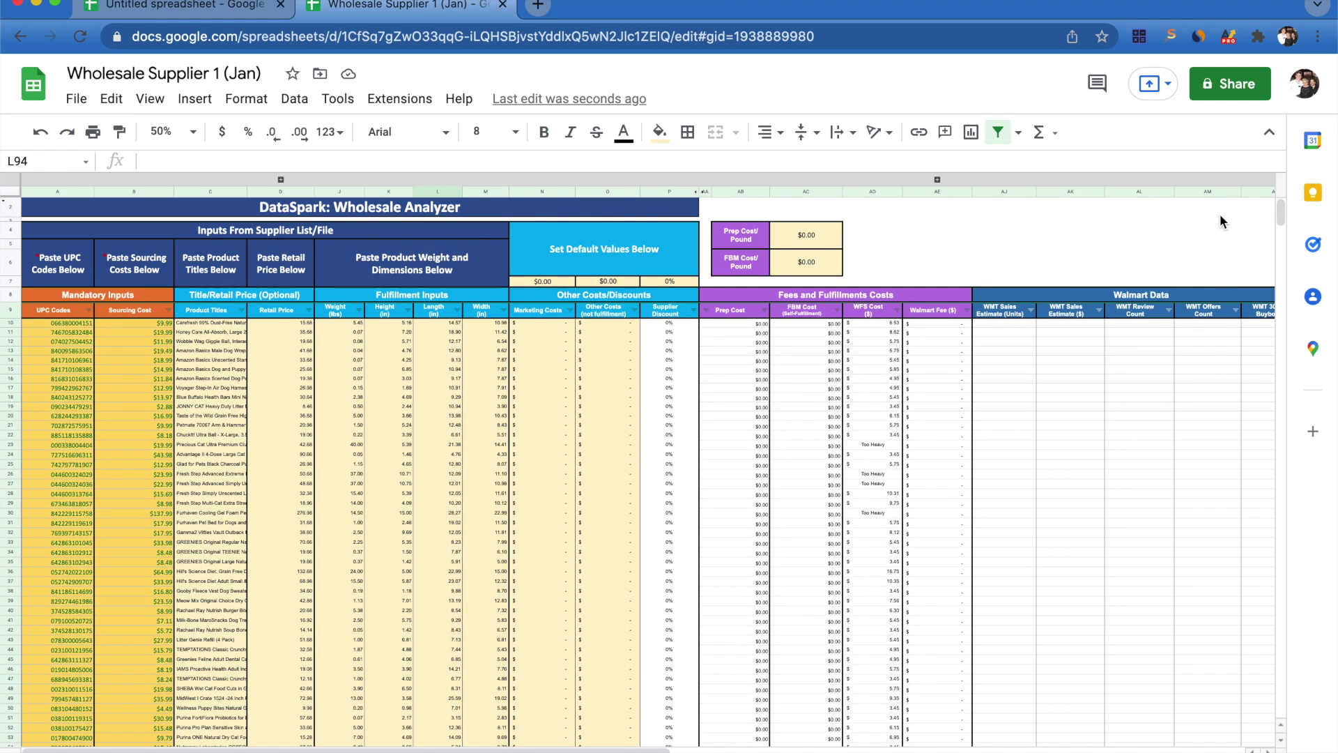
- Set the default marketing cost to $0.10 and the default supplier discount to 15%
click(550, 283)
text(.10)
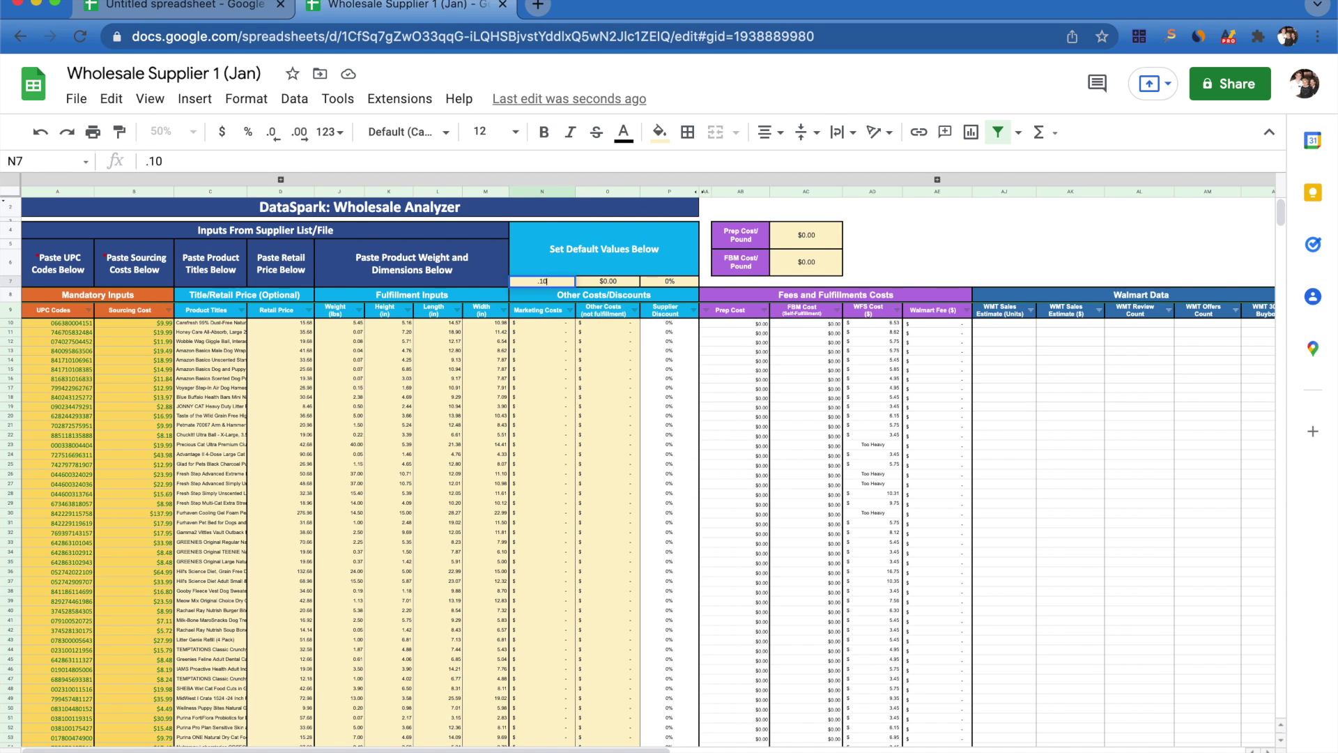
key(Return)
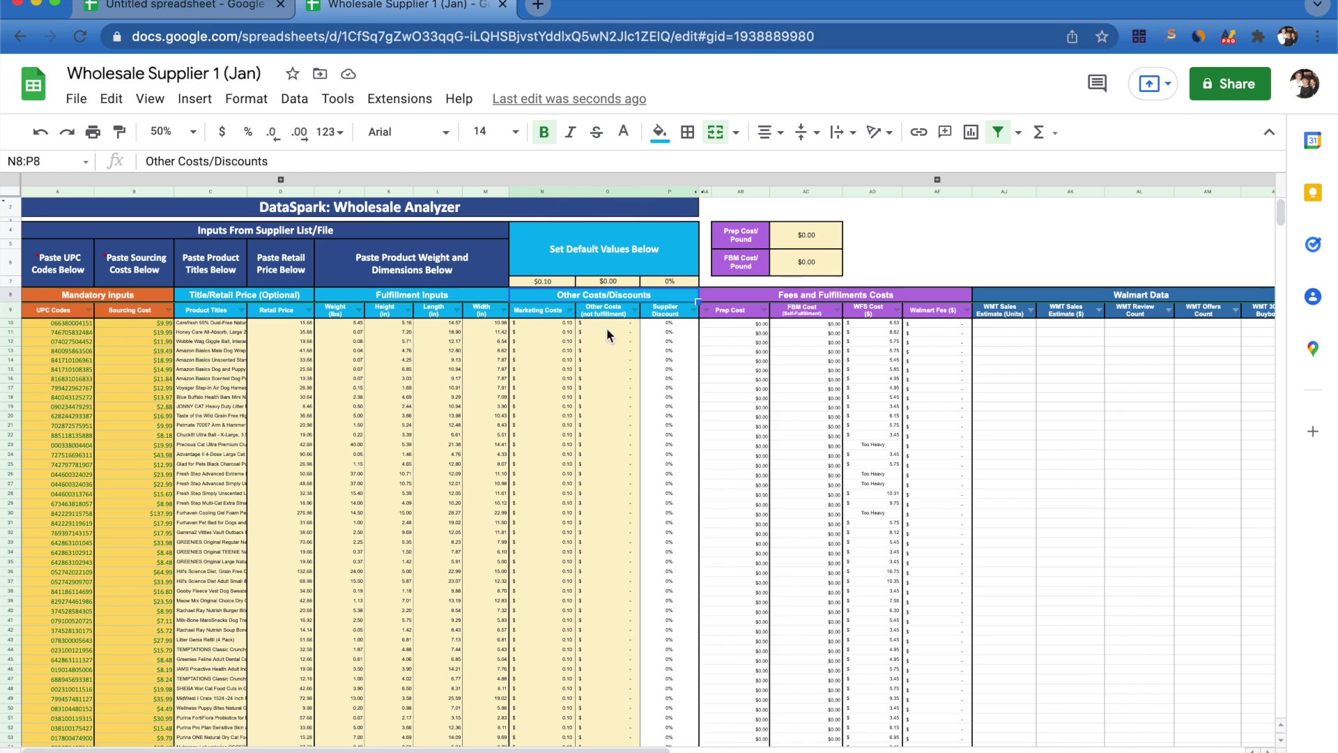
click(679, 280)
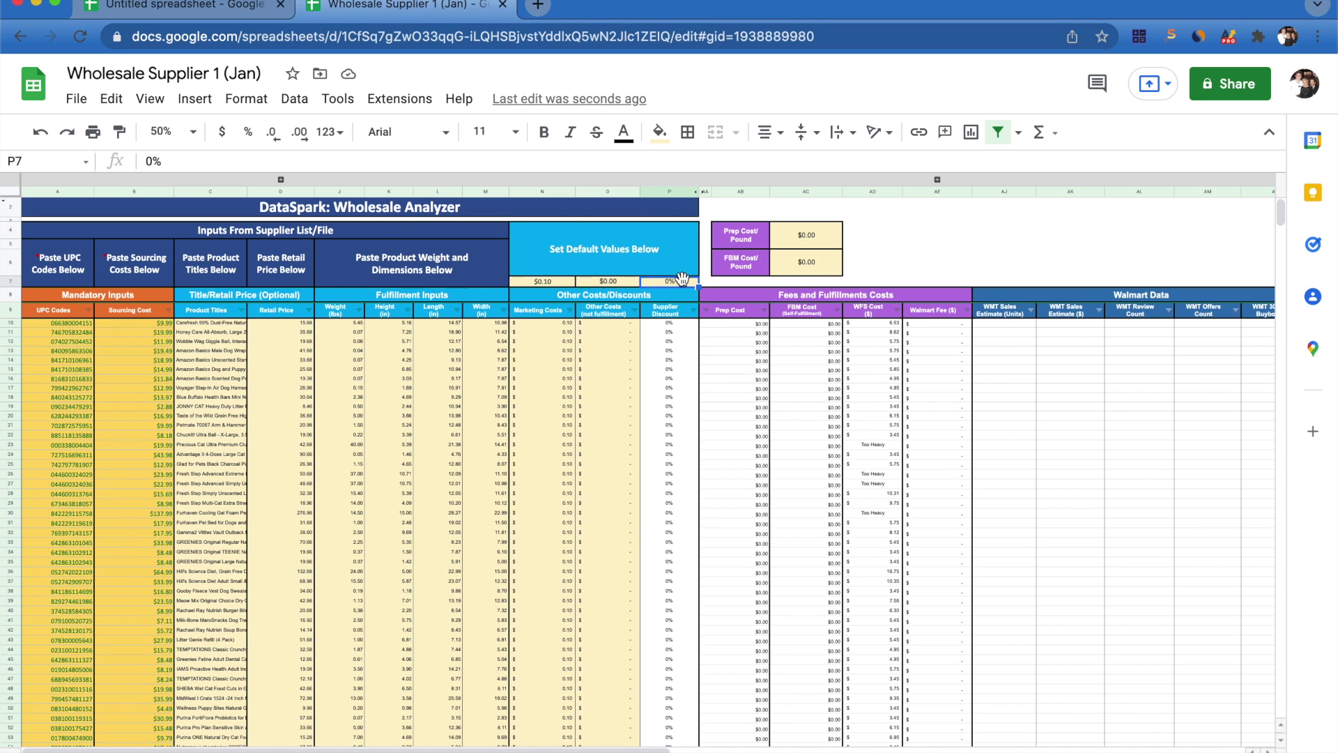
text(15)
click(909, 232)
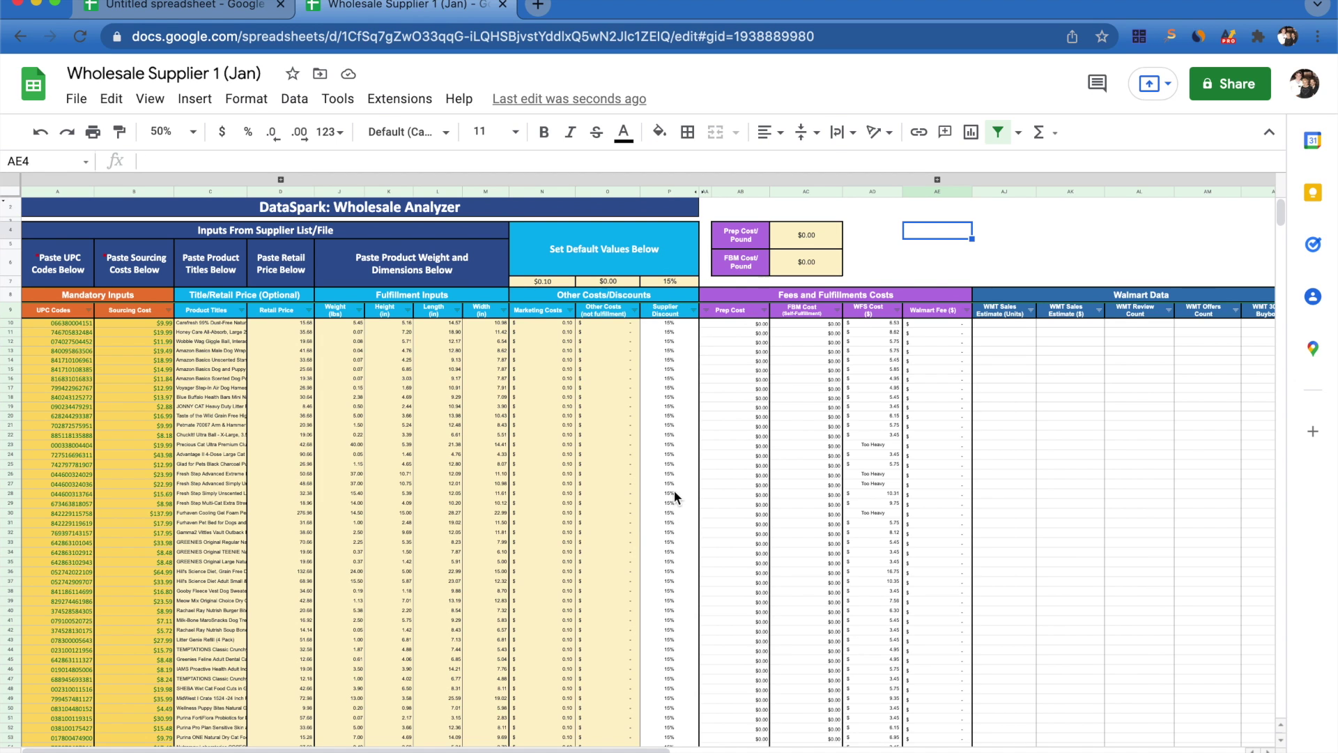
- Set the prep cost per pound to $0.30
click(806, 246)
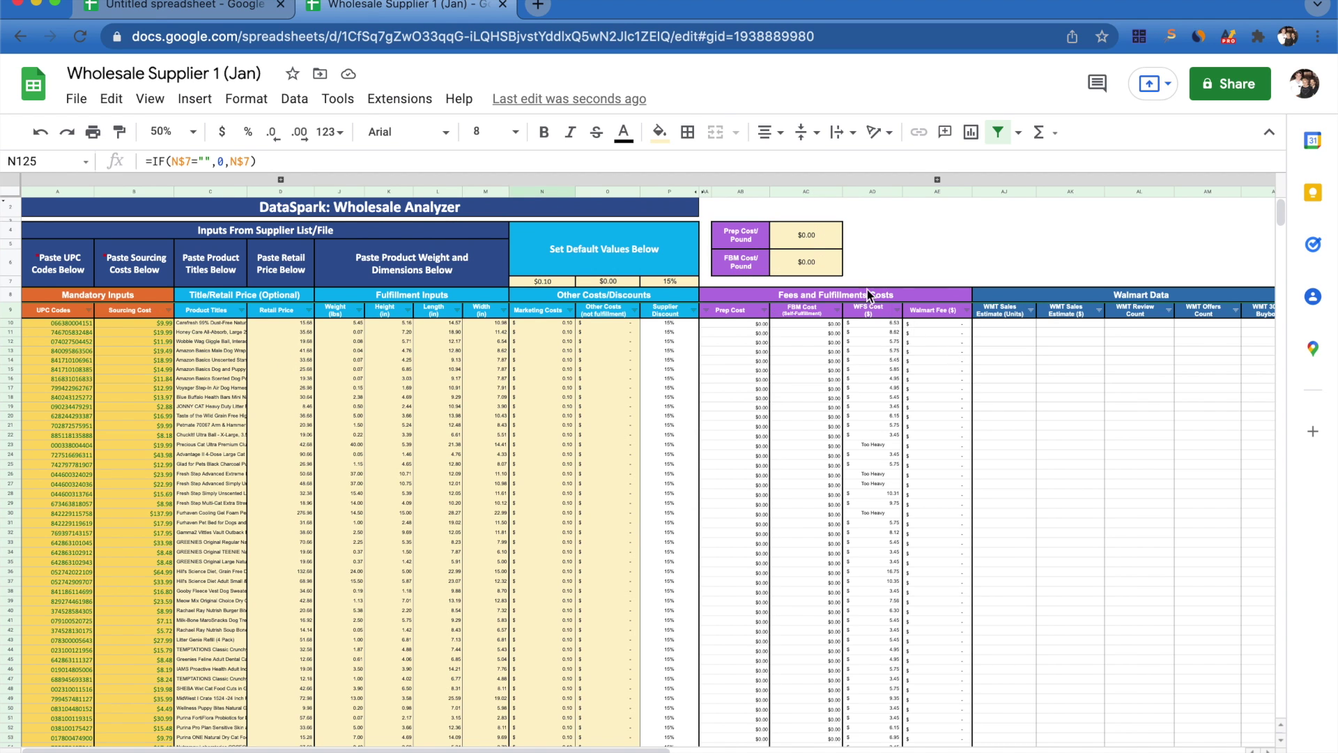
click(809, 243)
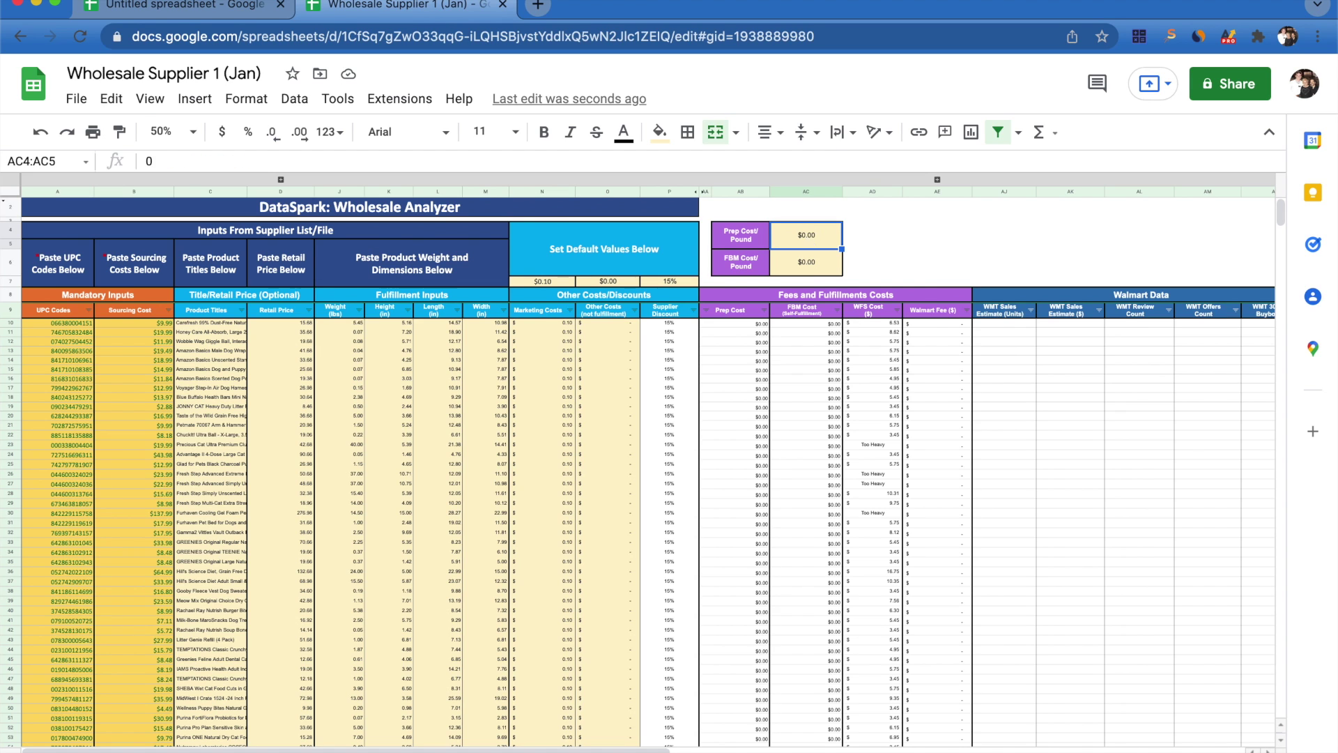
text(.30)
key(Return)
click(747, 563)
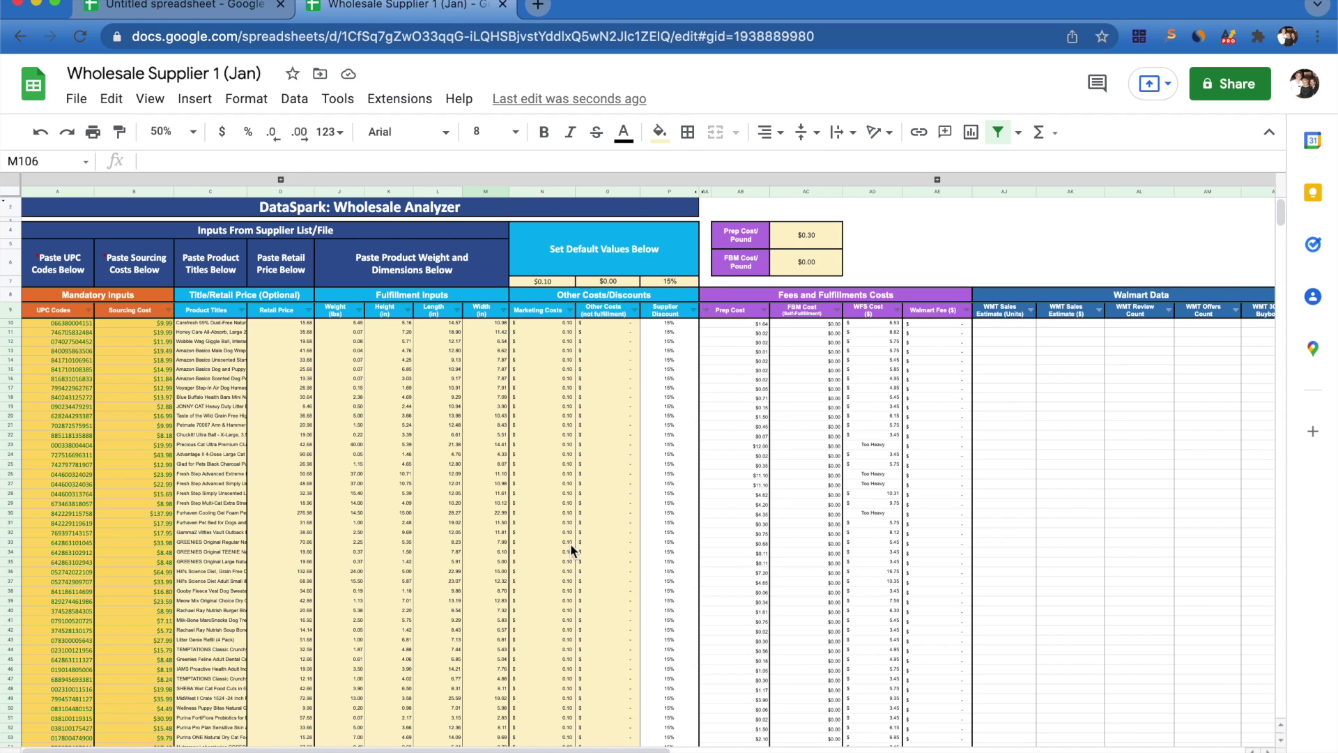
- Open DataSpark's Wholesale Analyzer extension and run the product analysis on the input sheet
click(399, 99)
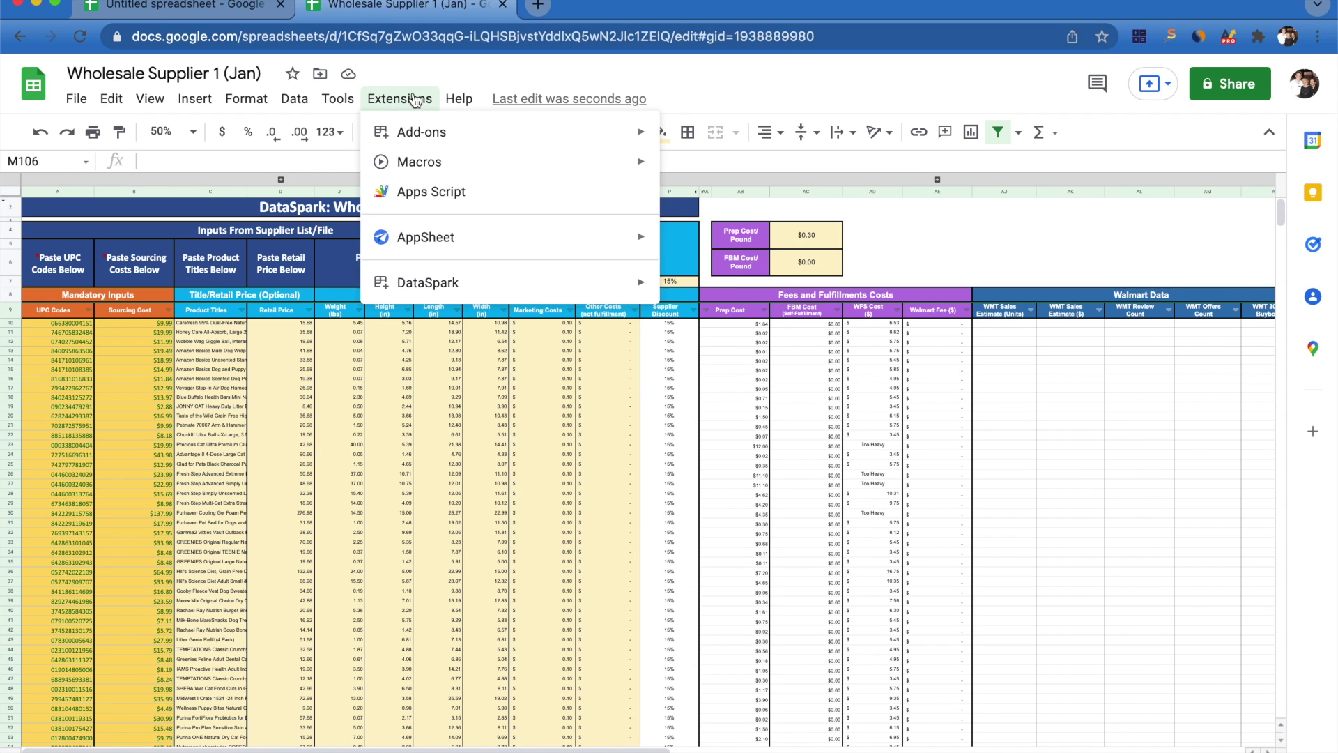
mouse_move(547, 286)
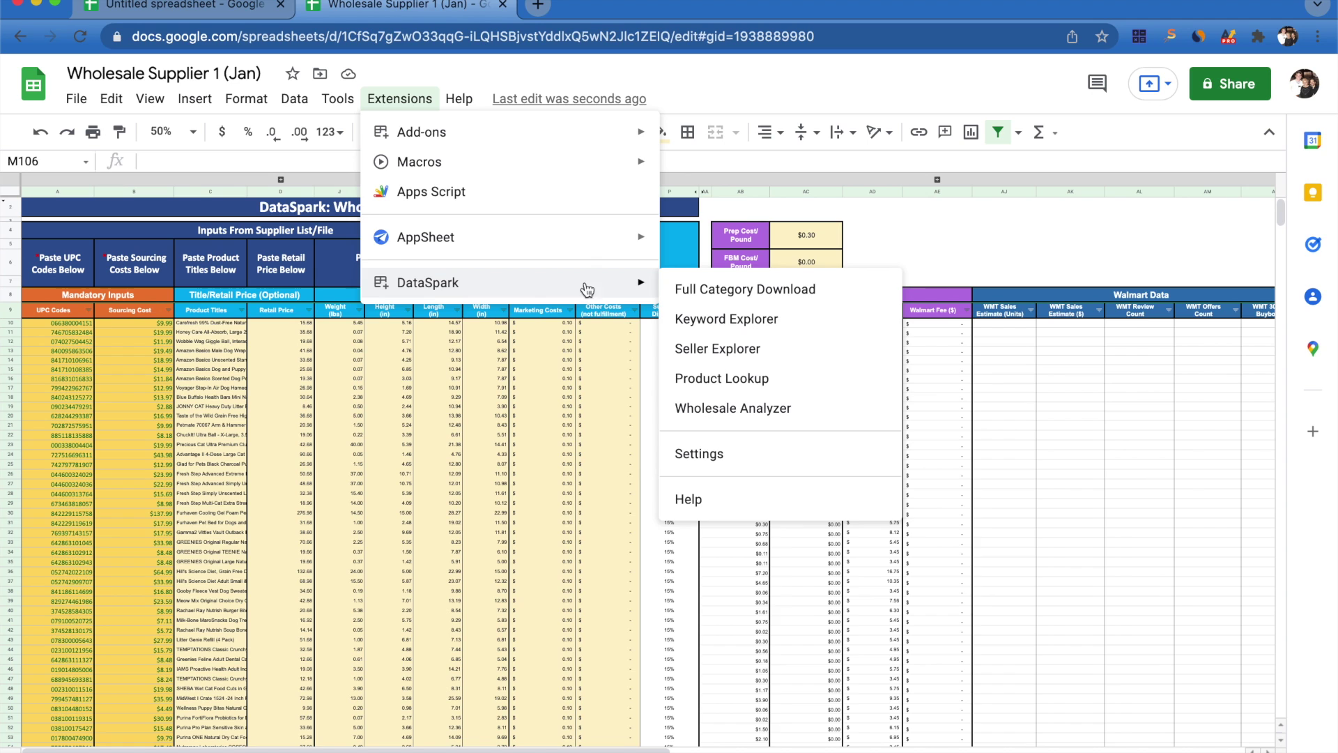
click(759, 417)
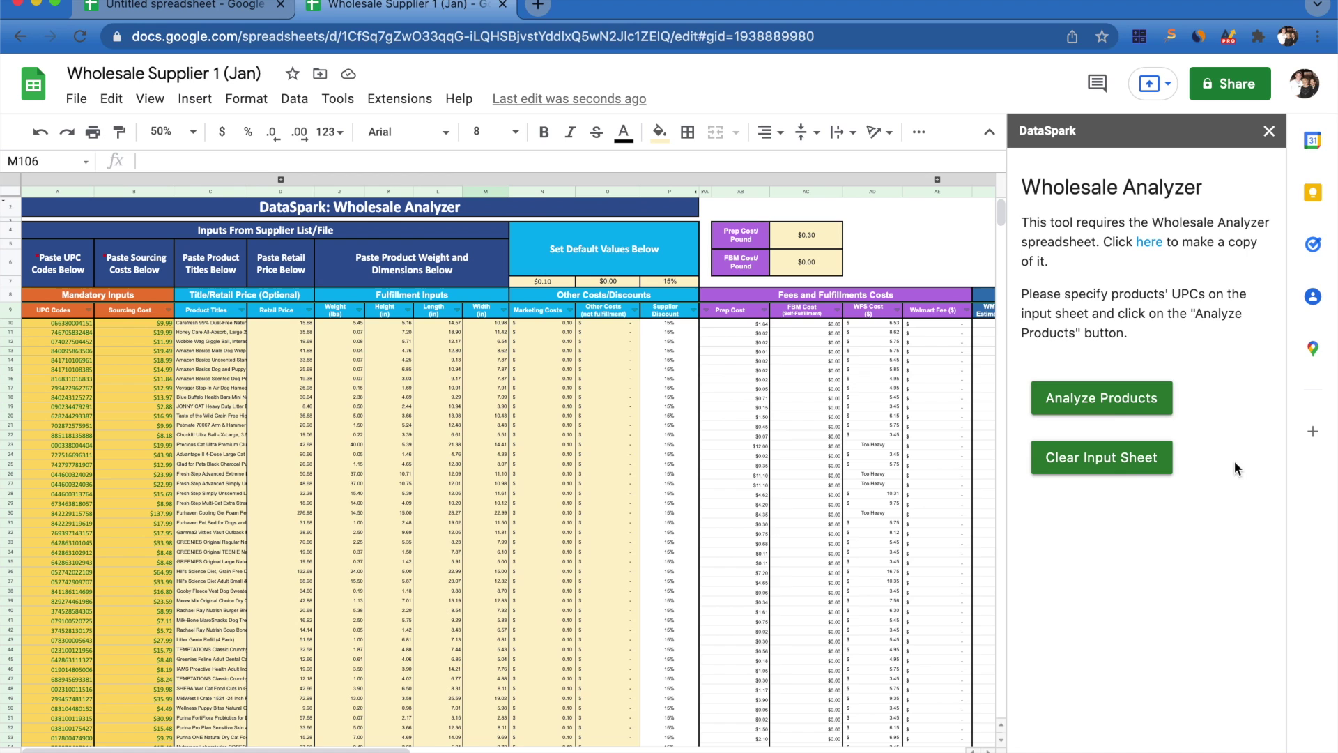
click(1118, 403)
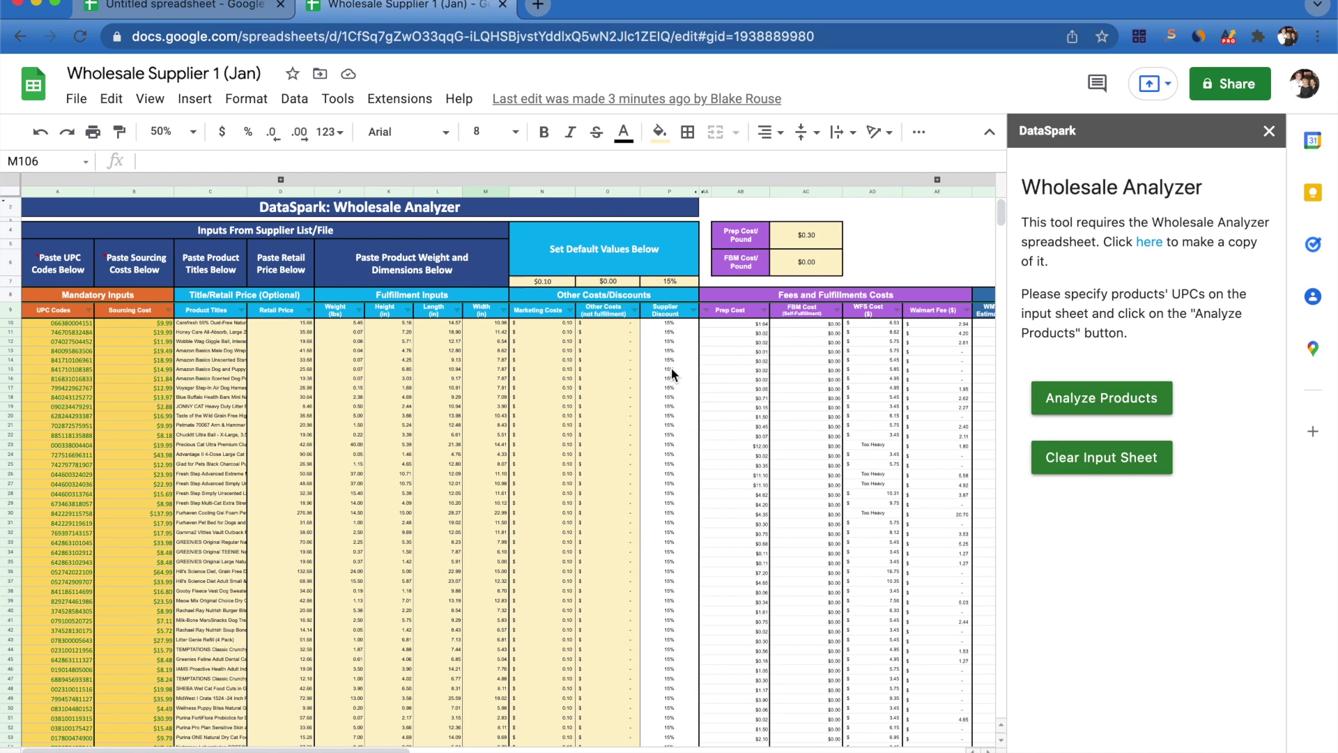
- Review the Walmart data, Walmart prices, and profit and sales columns for the analyzed products
scroll(673, 374, right, 10)
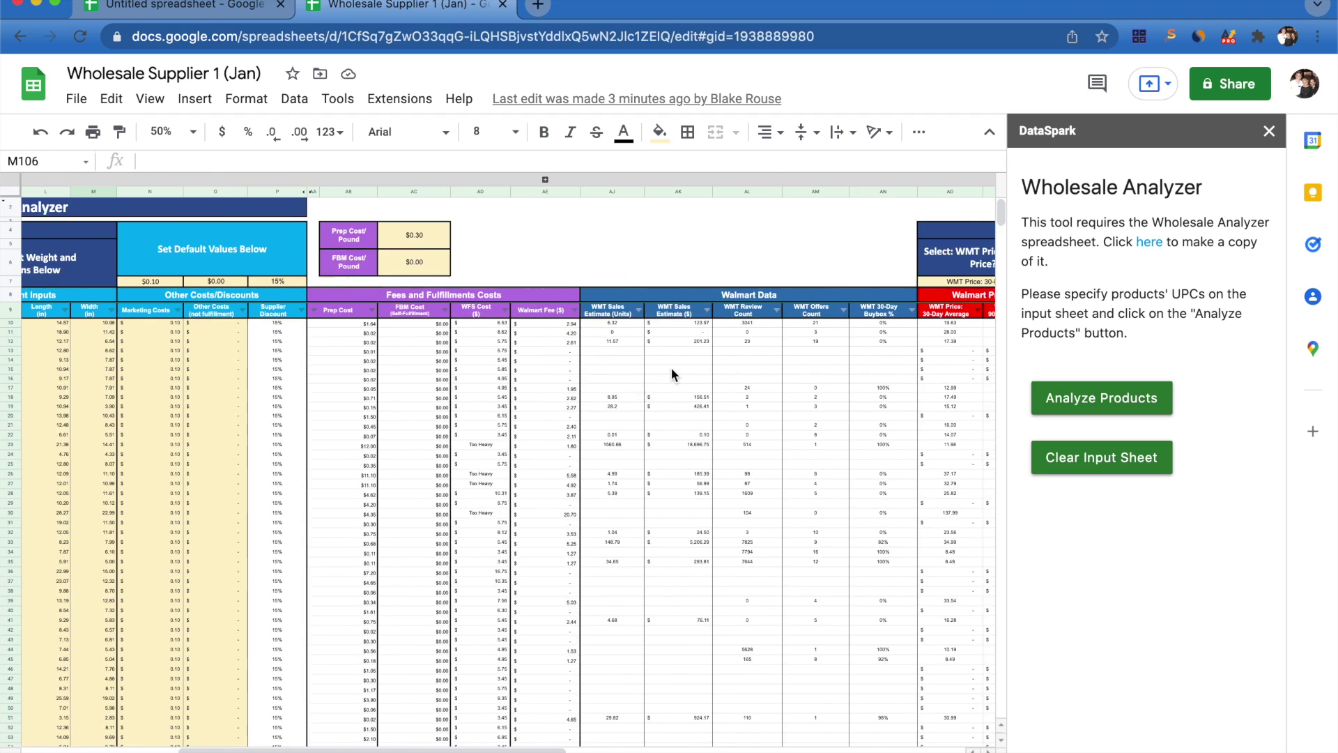
click(728, 383)
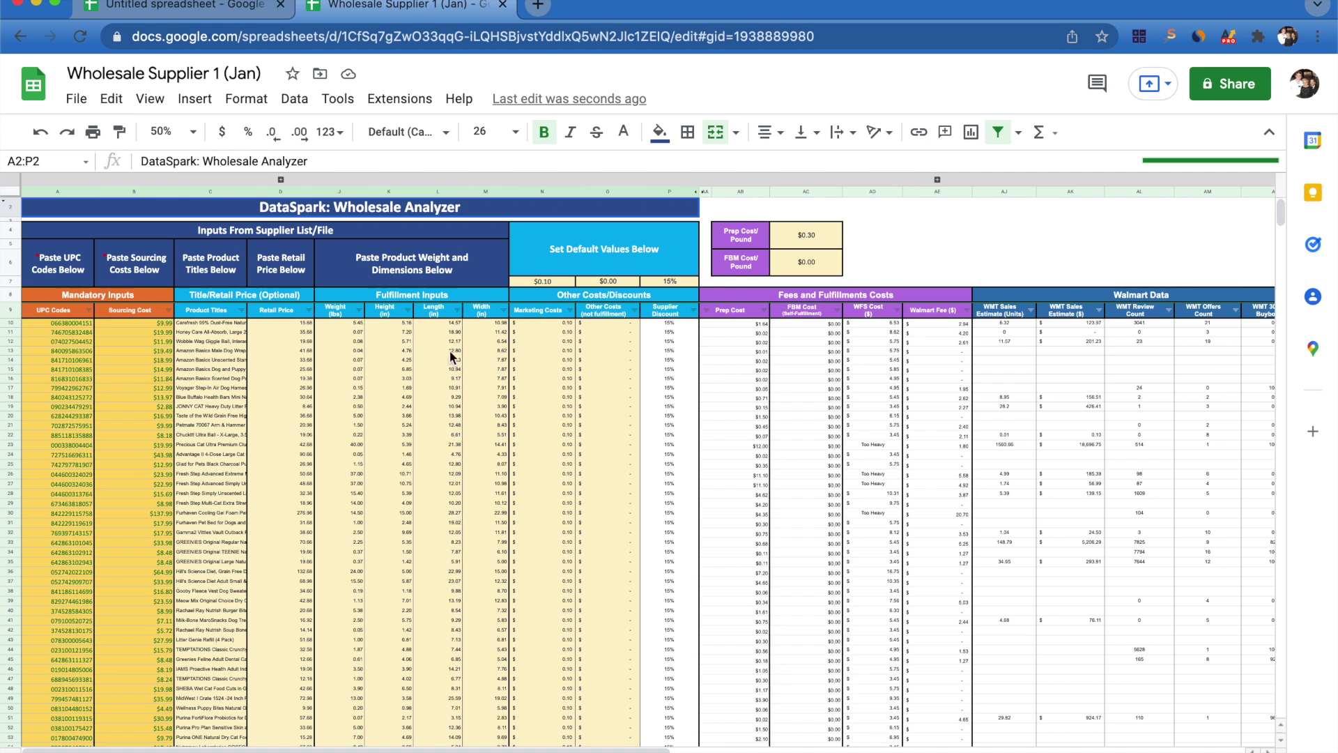
scroll(588, 352, right, 5)
scroll(588, 352, right, 1)
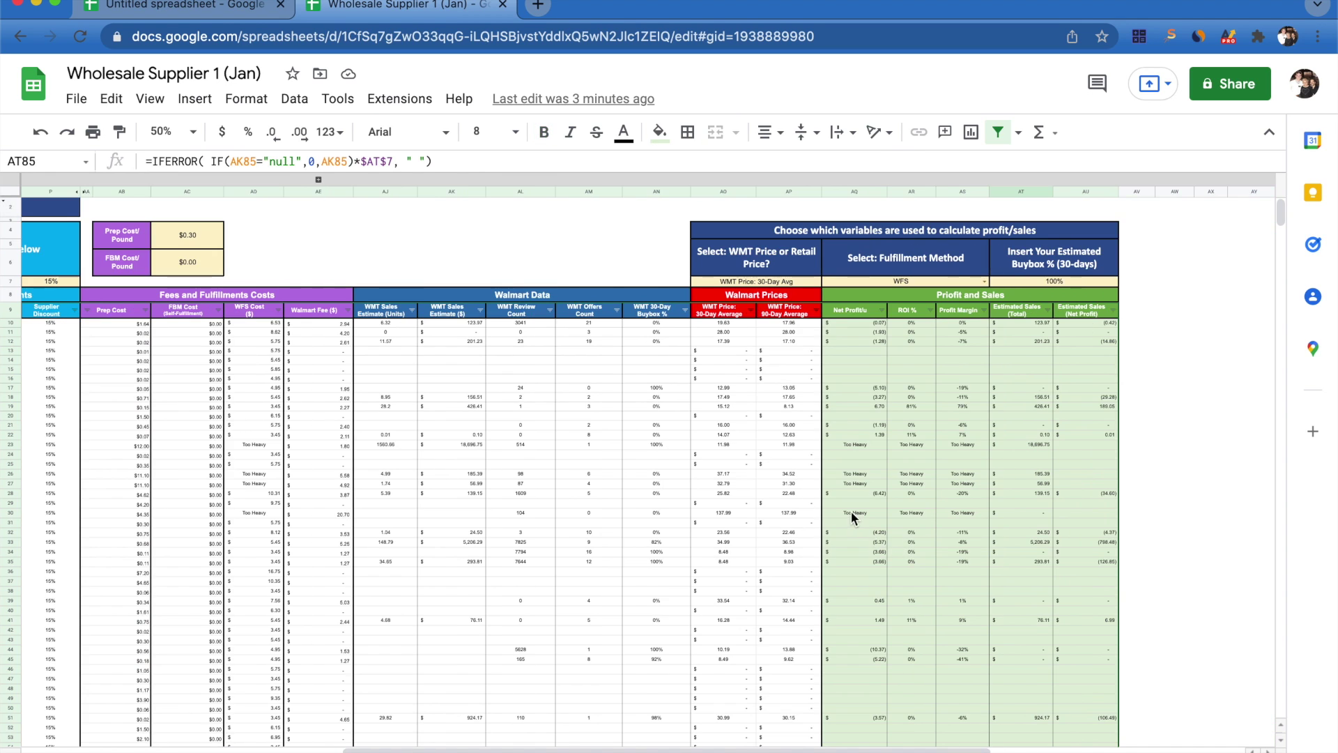
- Highlight row 19, the JONNY CAT litter product, and examine its sourcing cost, fees, Walmart prices and profit figures
click(846, 405)
click(10, 406)
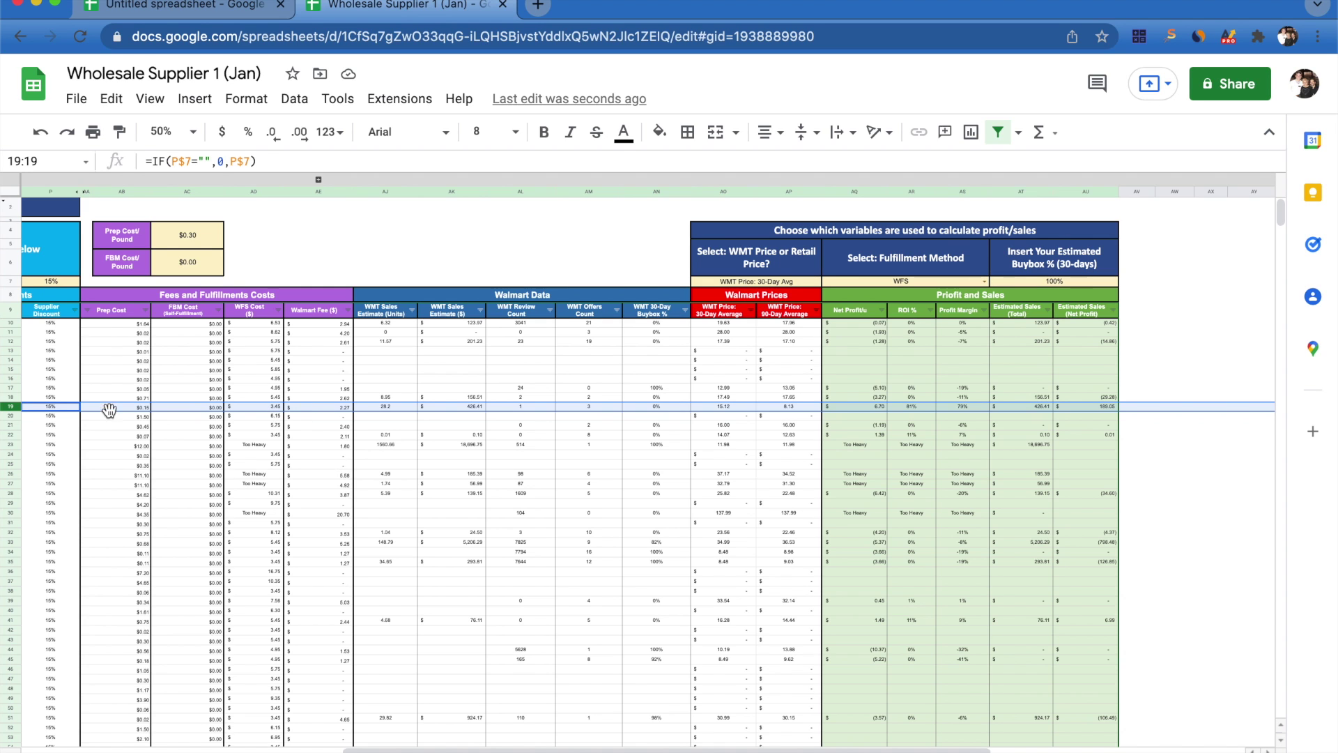
scroll(117, 409, left, 3)
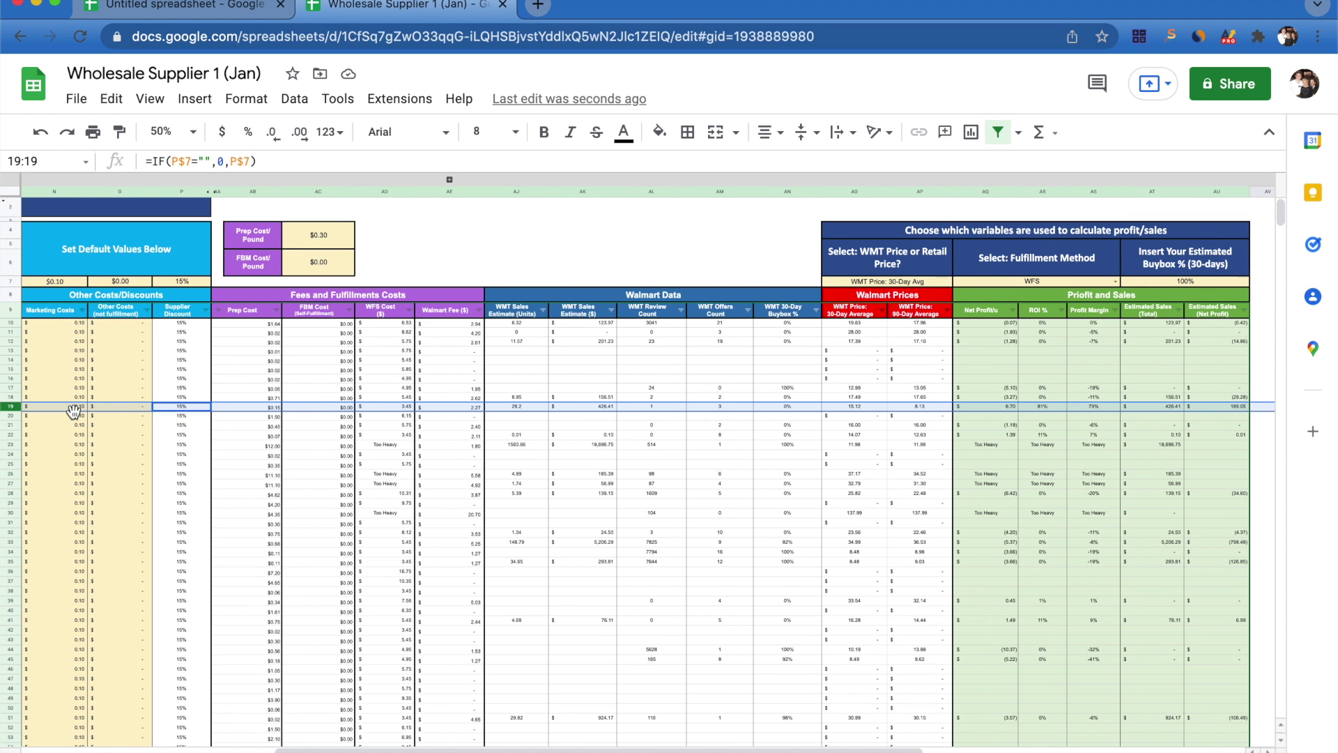
scroll(106, 410, left, 5)
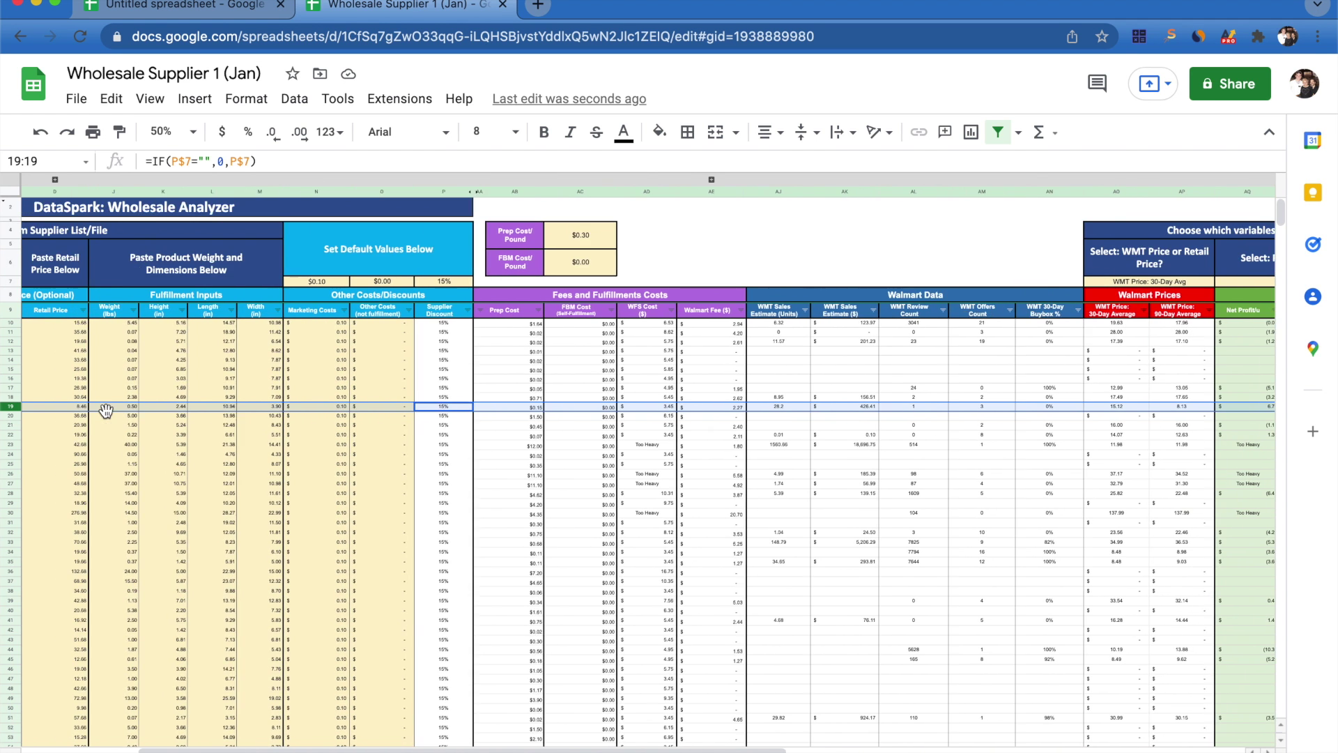
scroll(105, 411, right, 5)
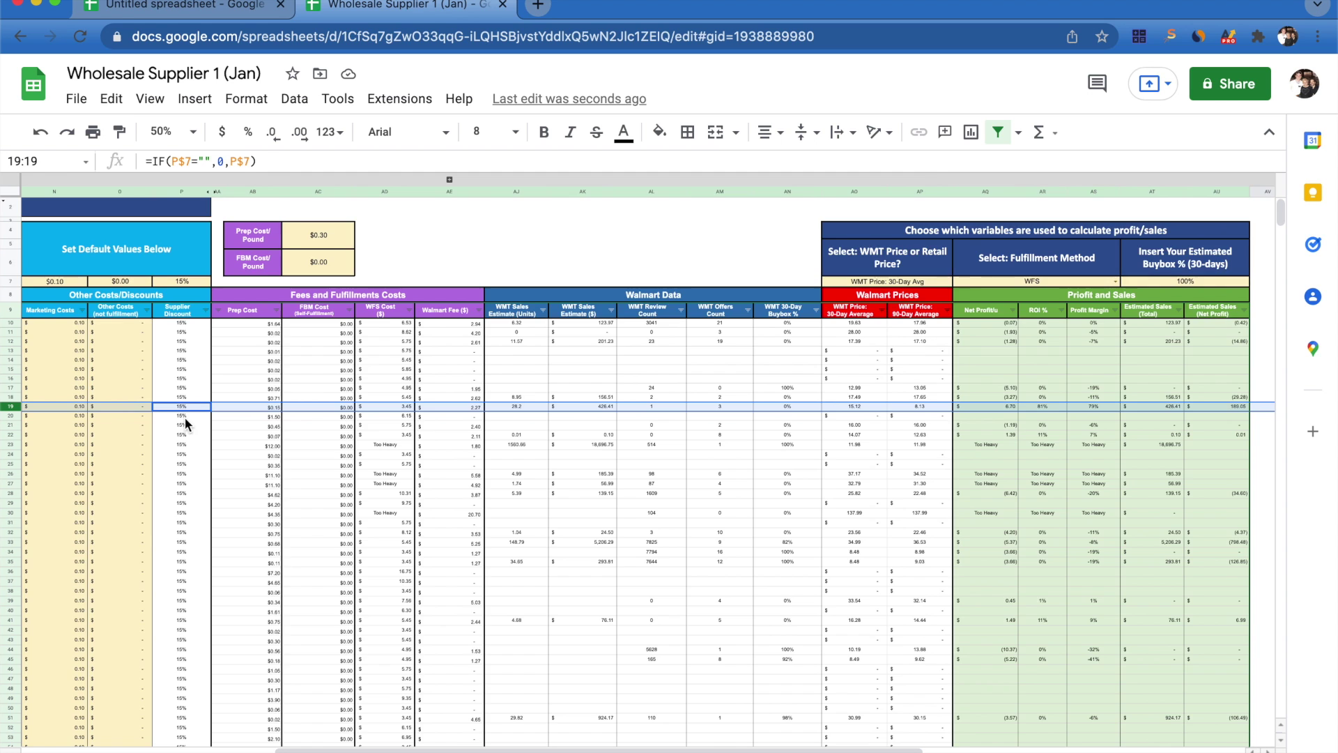
scroll(174, 414, left, 5)
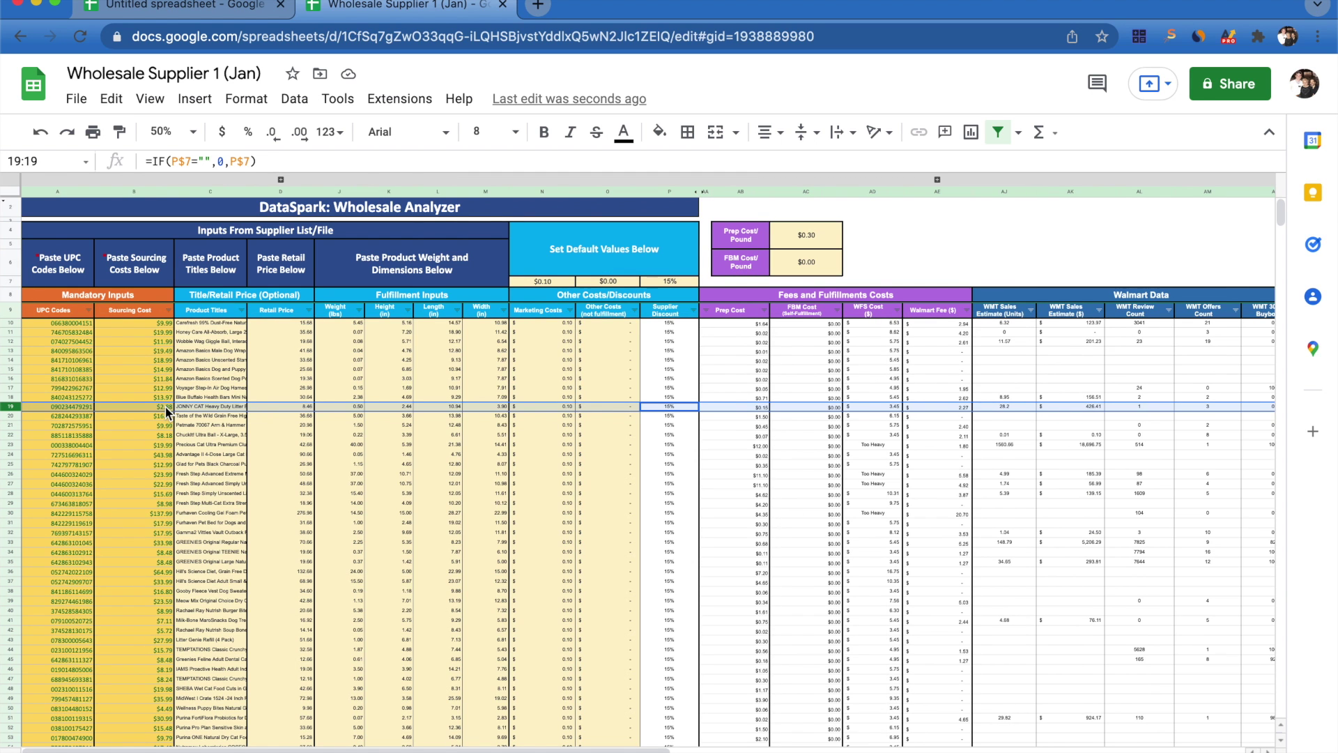
scroll(167, 411, right, 6)
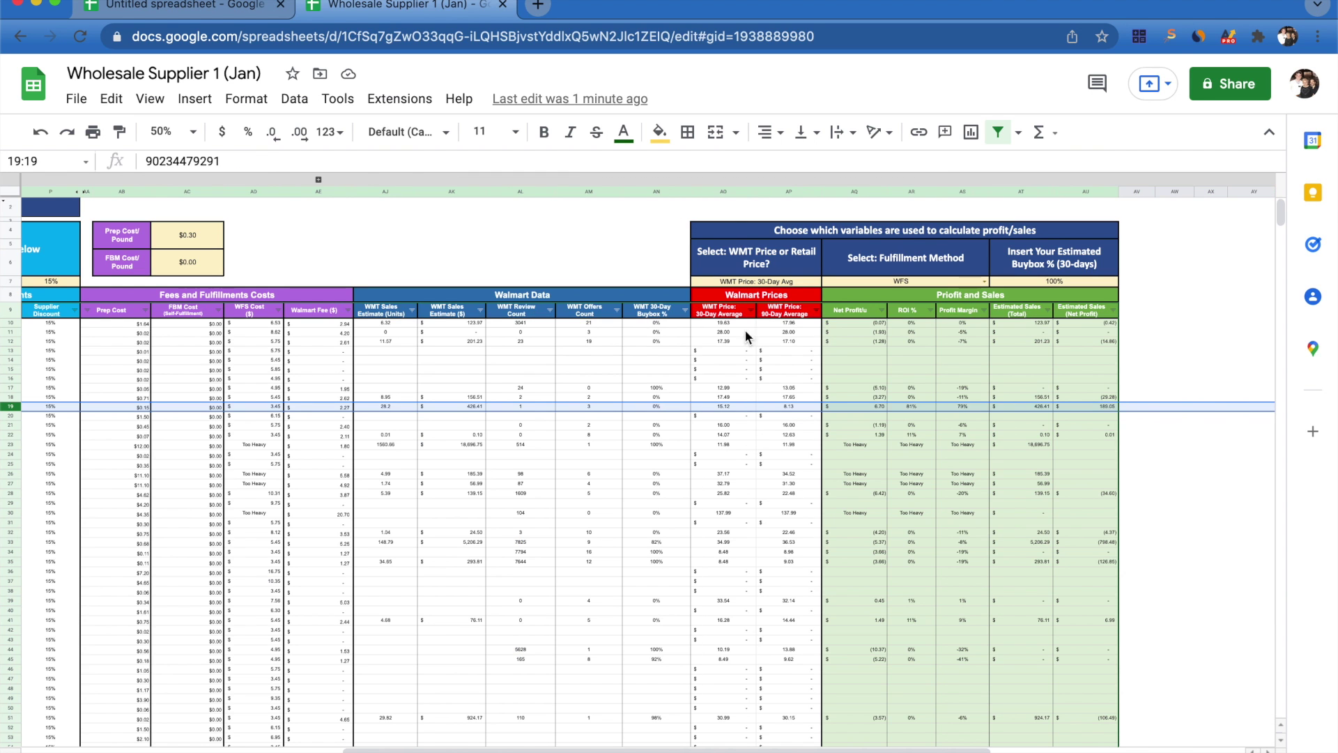
click(729, 407)
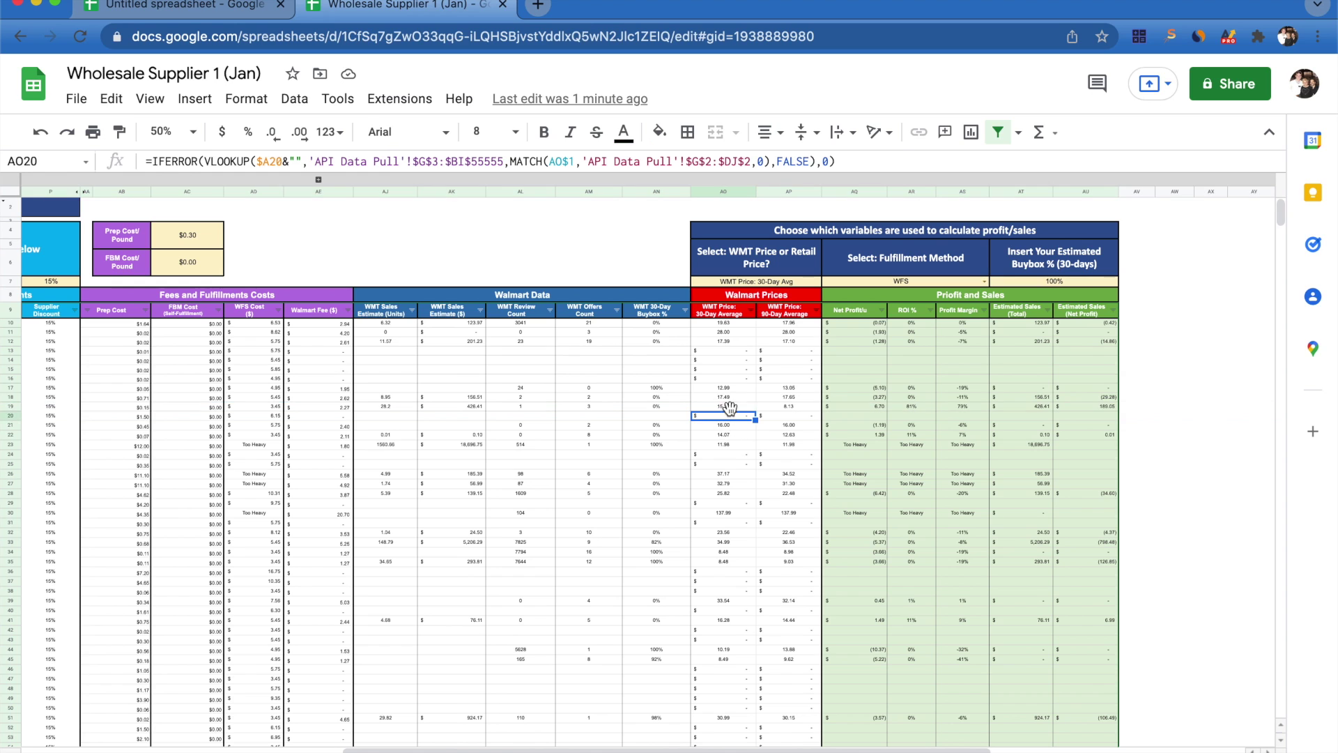
- Base the profit calculation on WMT Price: 90-Day Avg and check the net profit of row 19
click(791, 407)
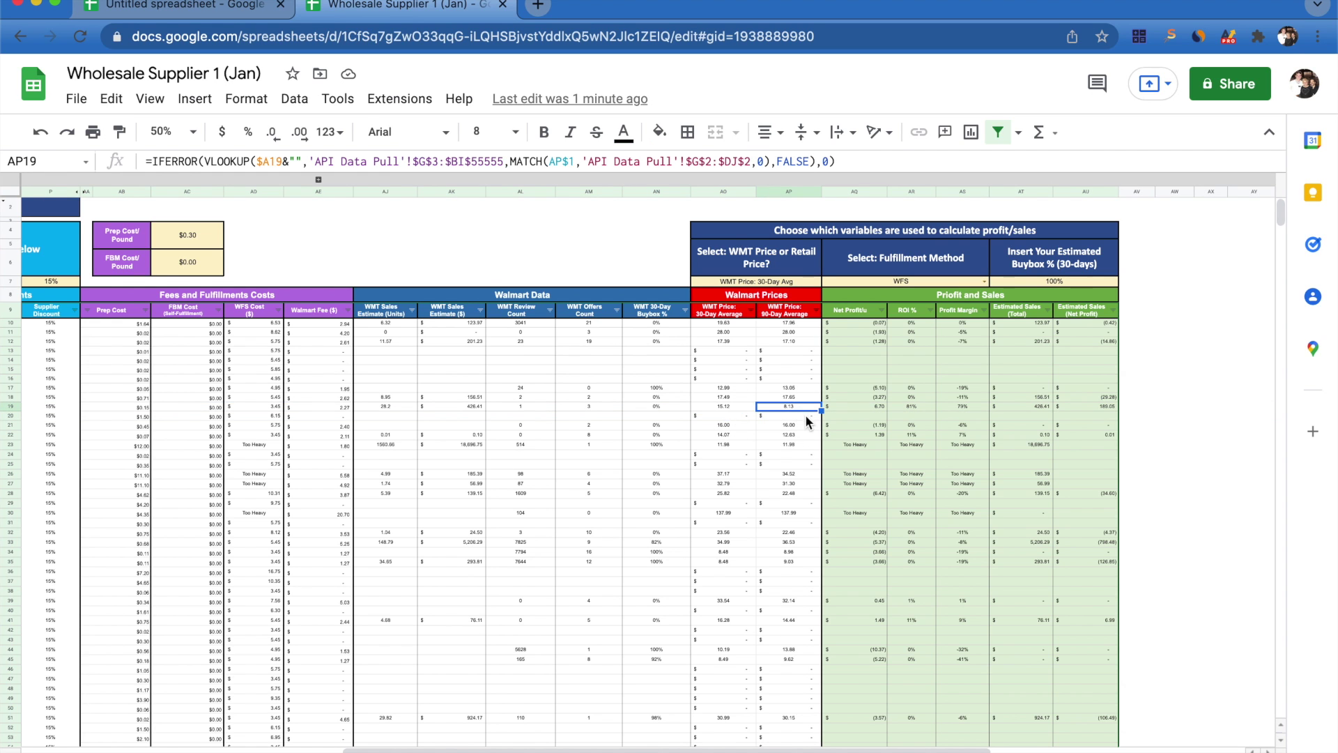
click(781, 282)
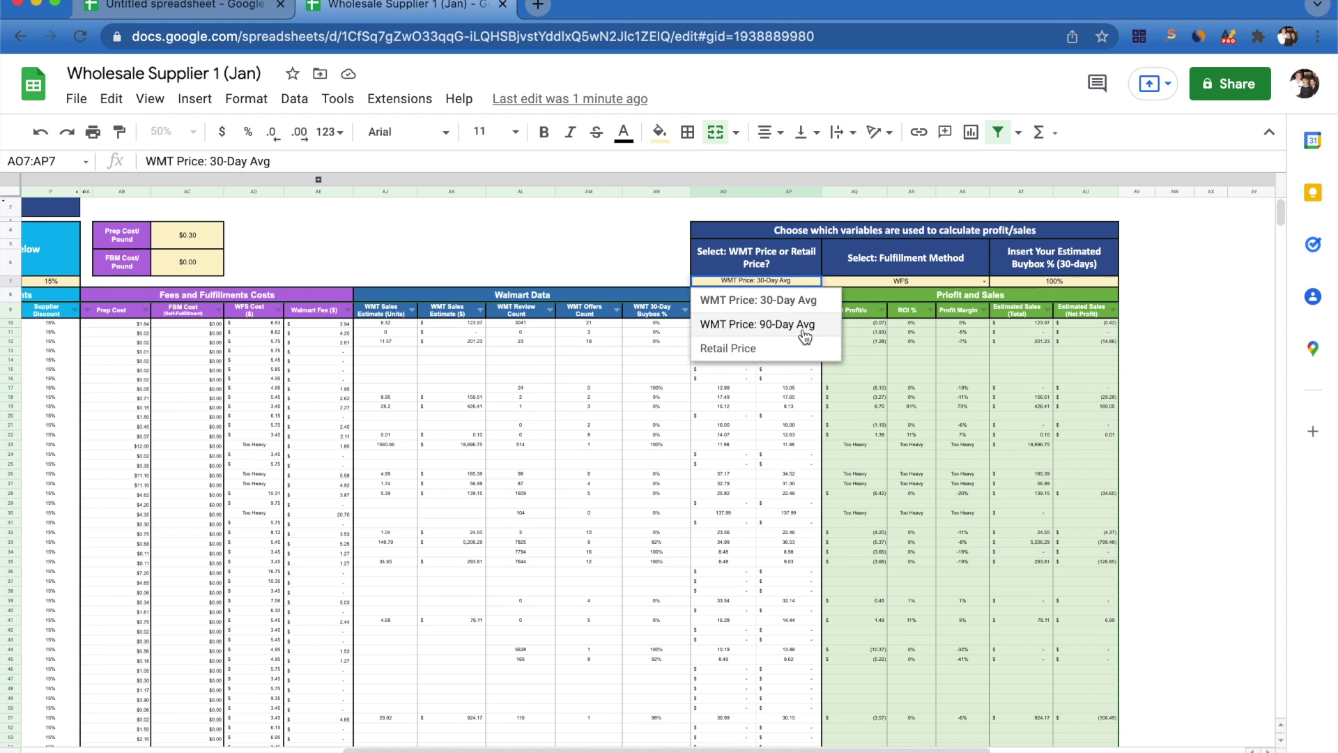
click(803, 325)
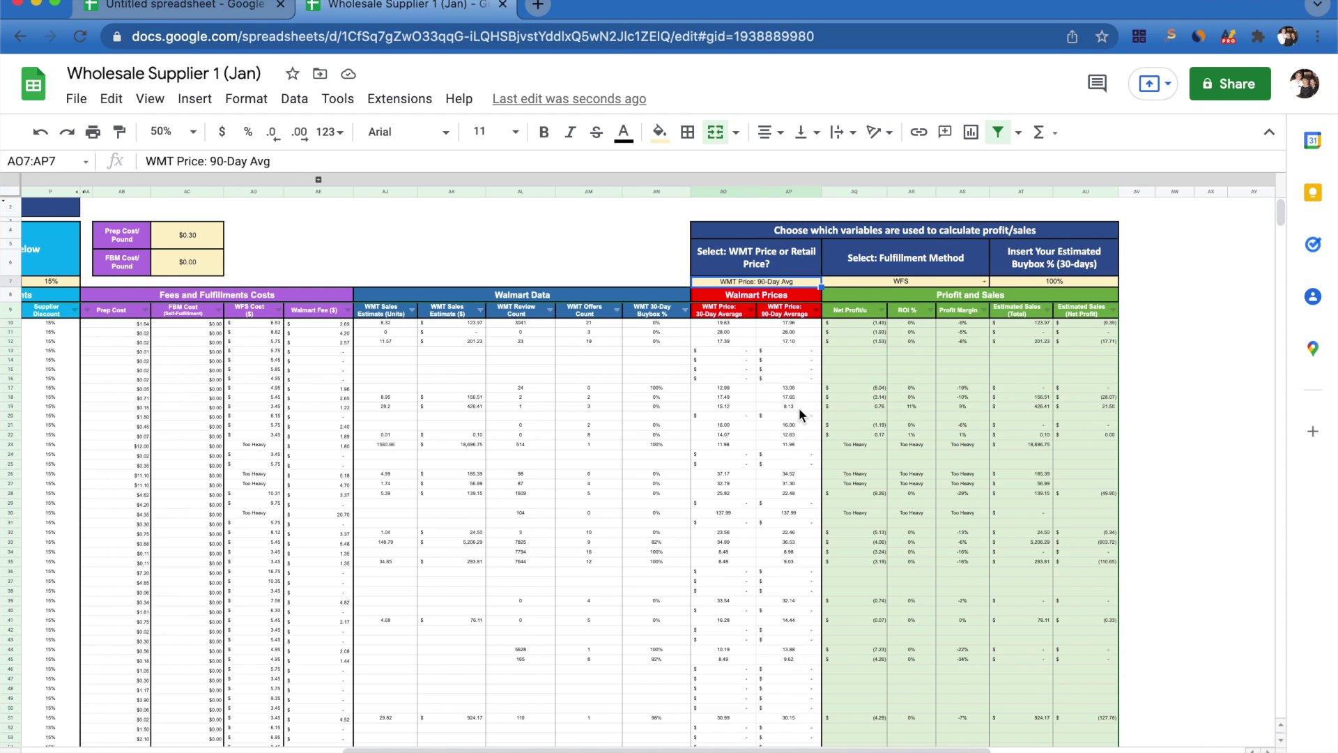
click(863, 408)
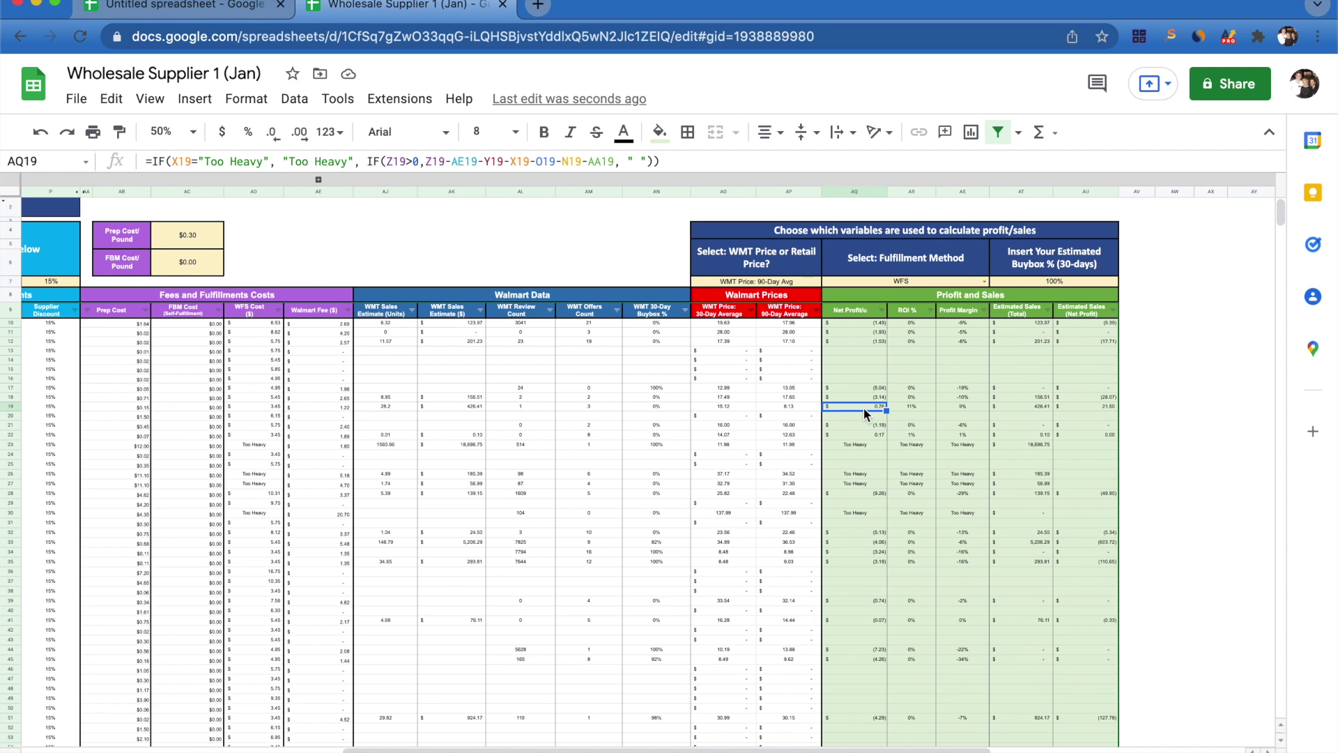
- Try Retail Price as the profit basis, check the supplier's retail price column, and return the selection to WMT Price: 90-Day Avg
double_click(780, 280)
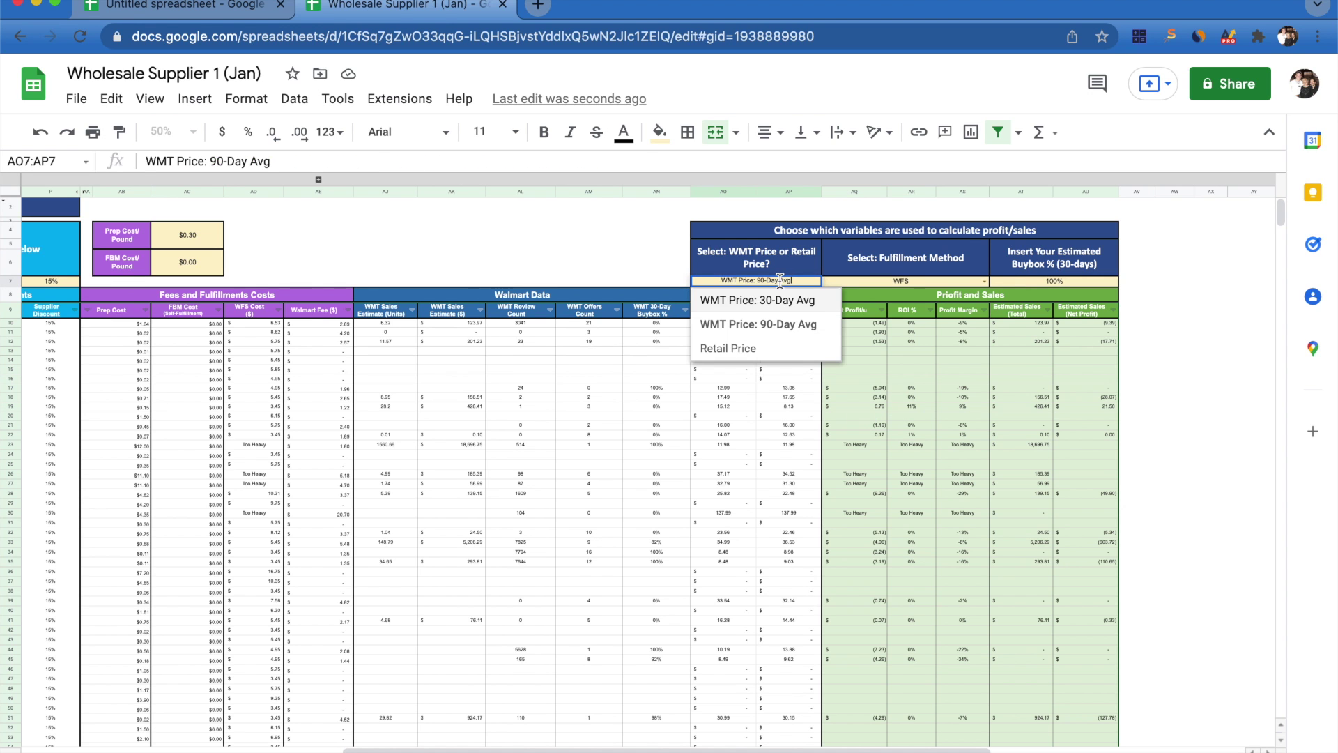
click(791, 348)
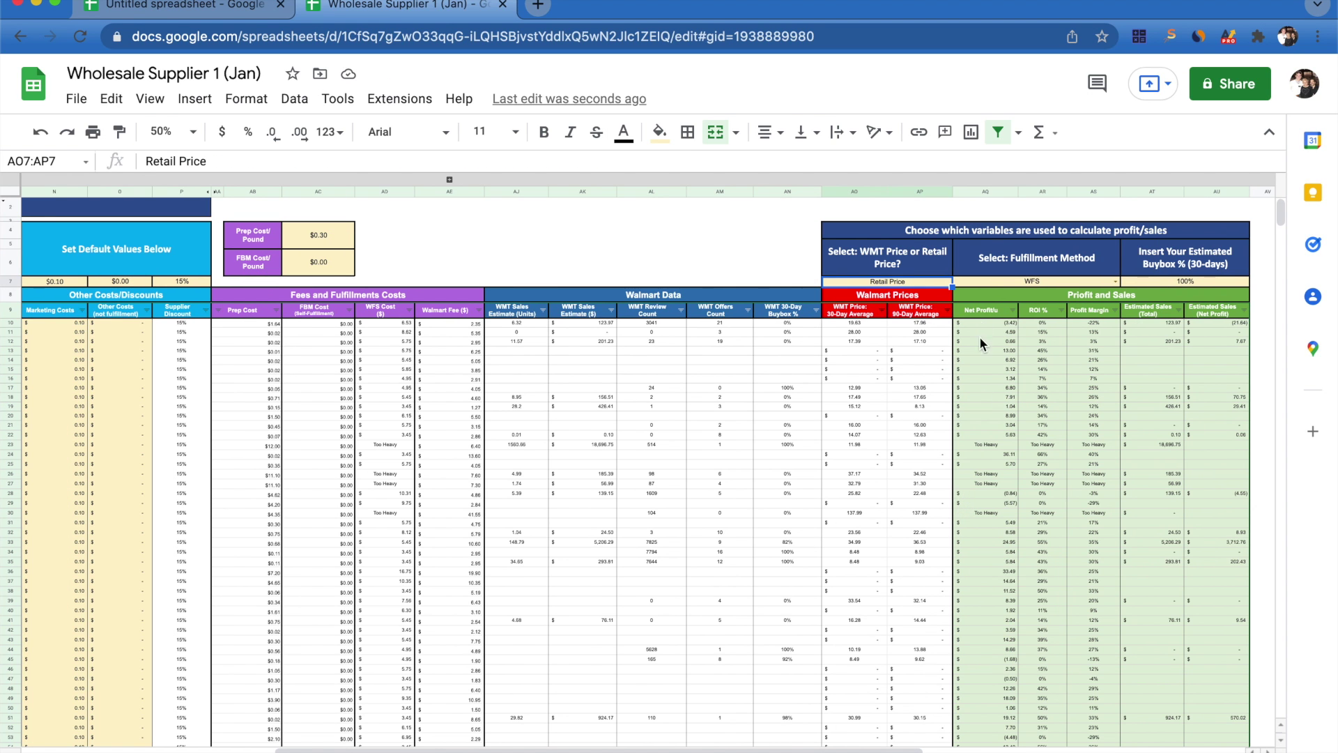
scroll(868, 537, left, 5)
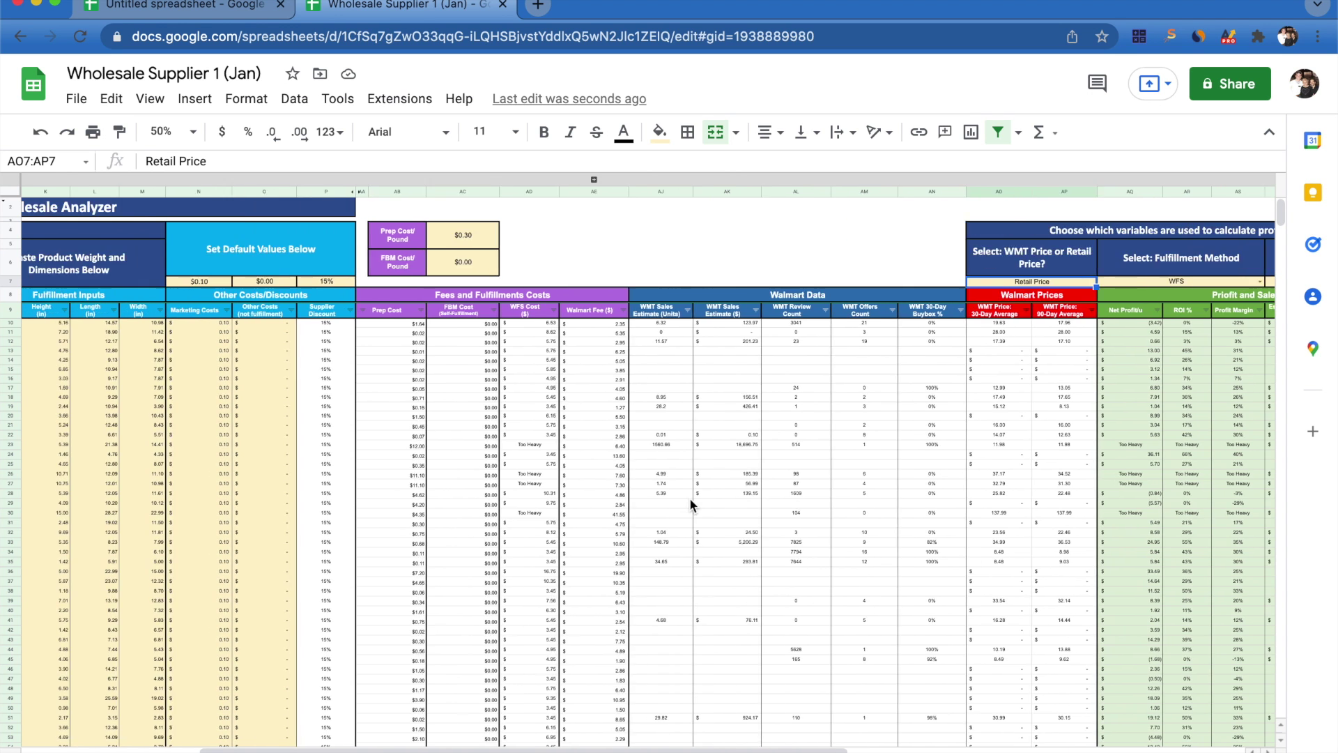
scroll(211, 426, left, 3)
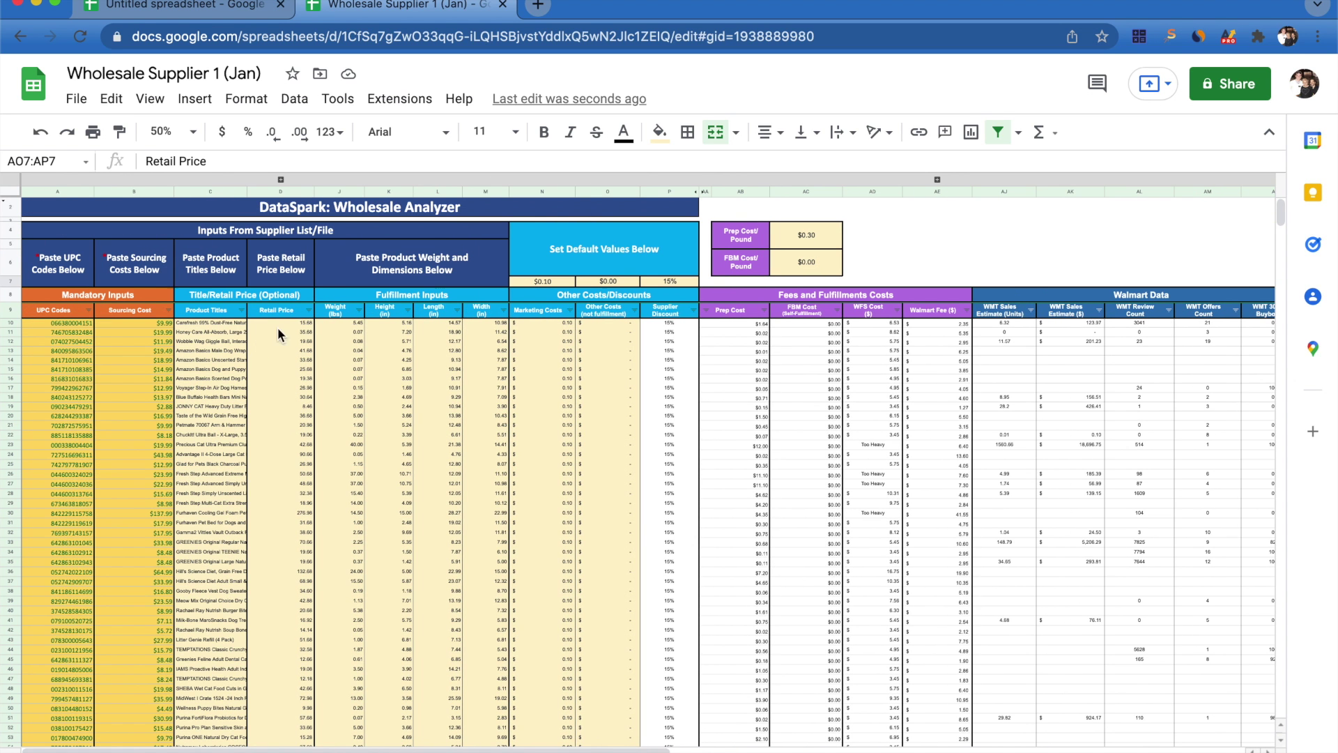
scroll(664, 413, right, 5)
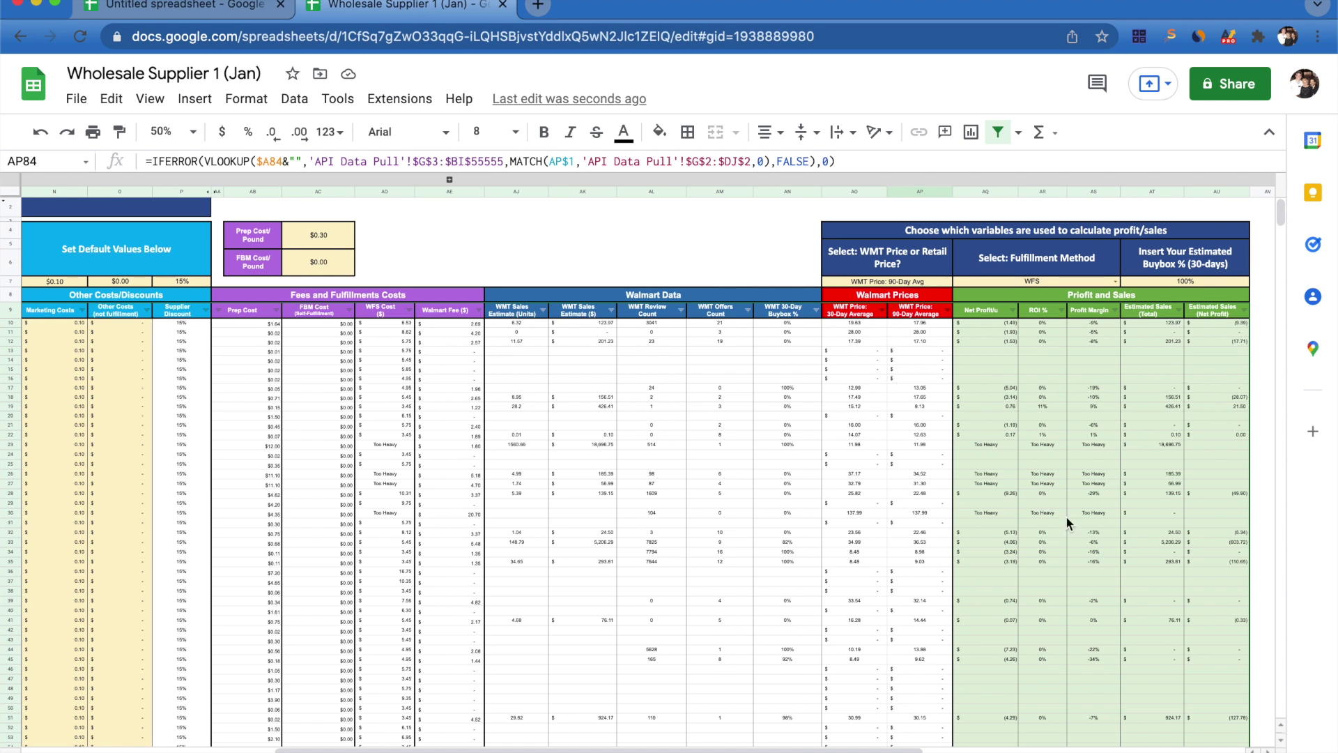
- Set the FBM cost per pound to $1.00
click(588, 570)
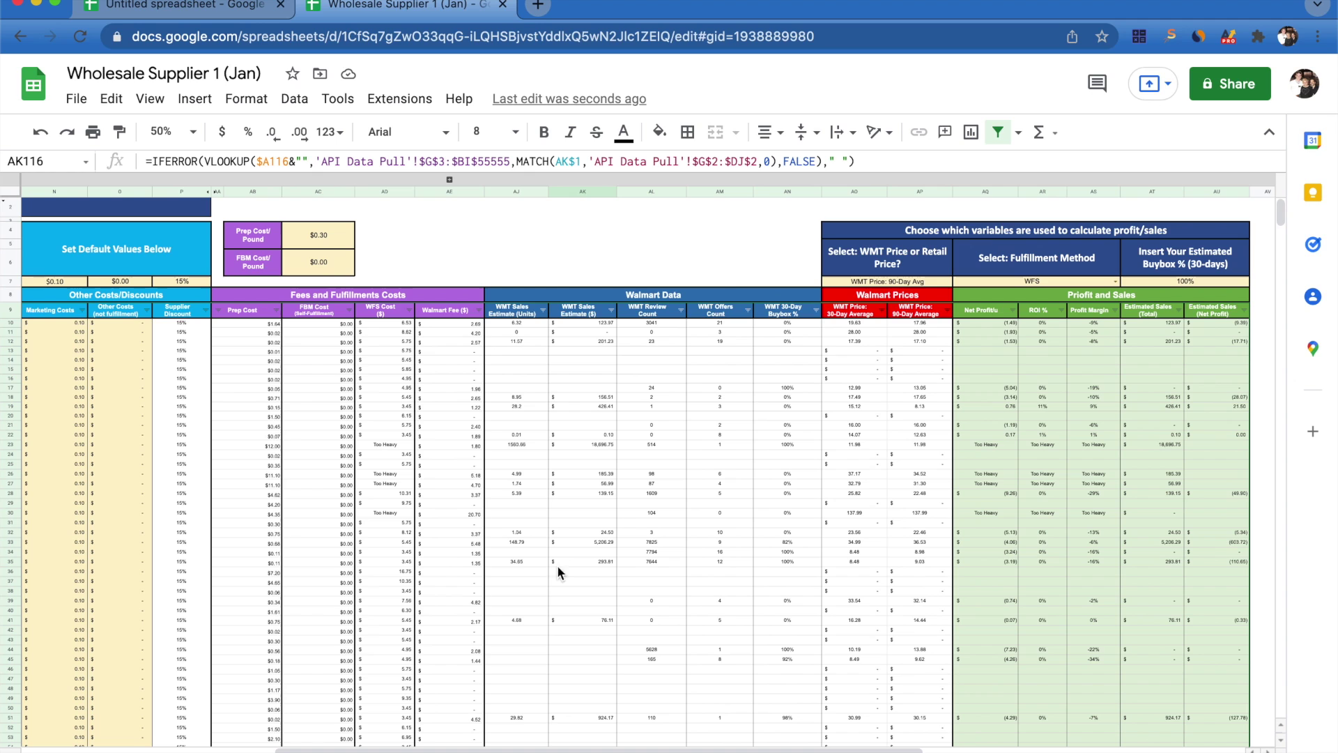
click(332, 265)
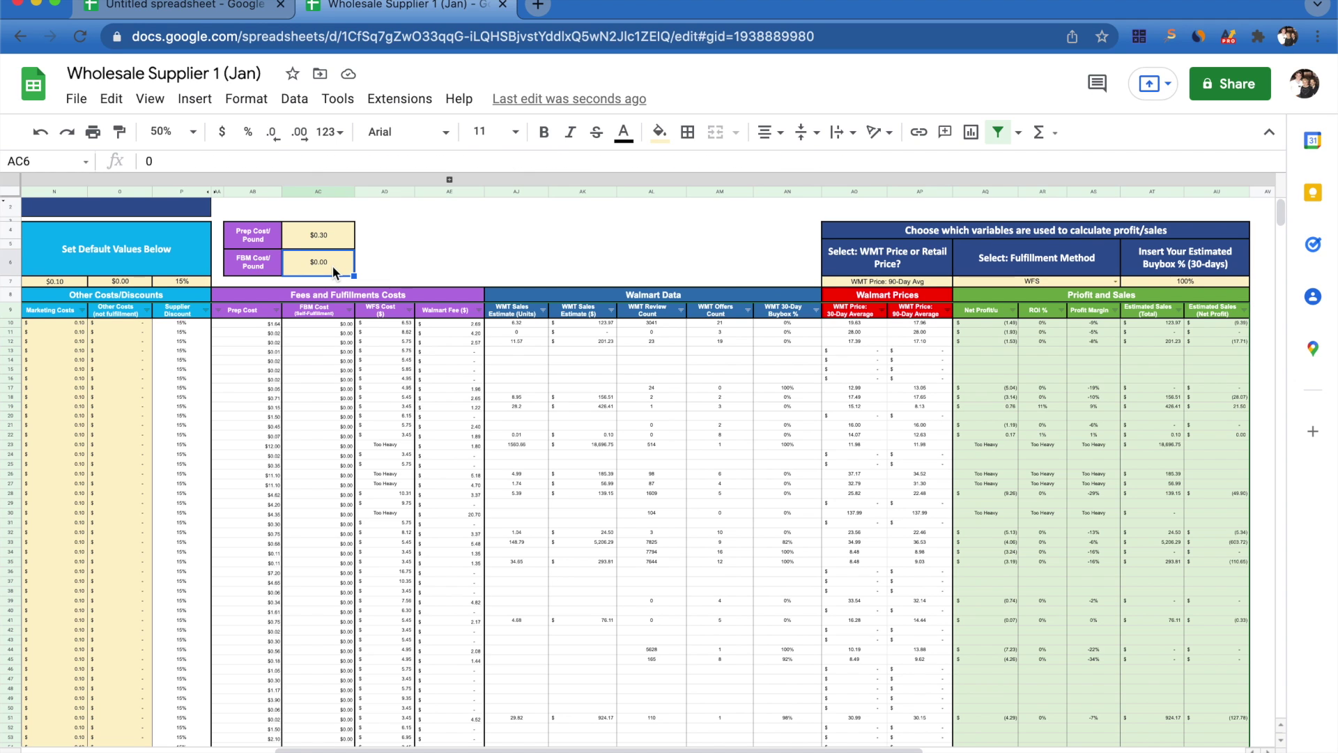
text(1)
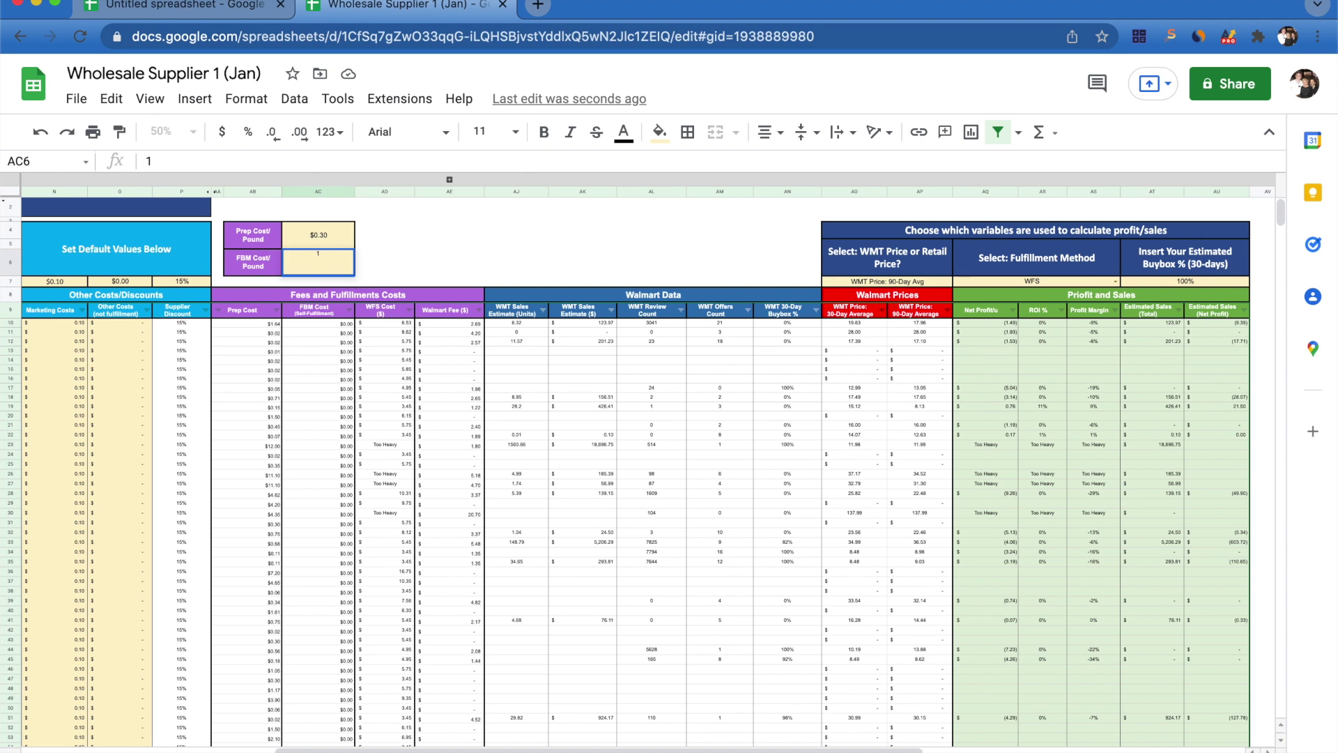
key(Tab)
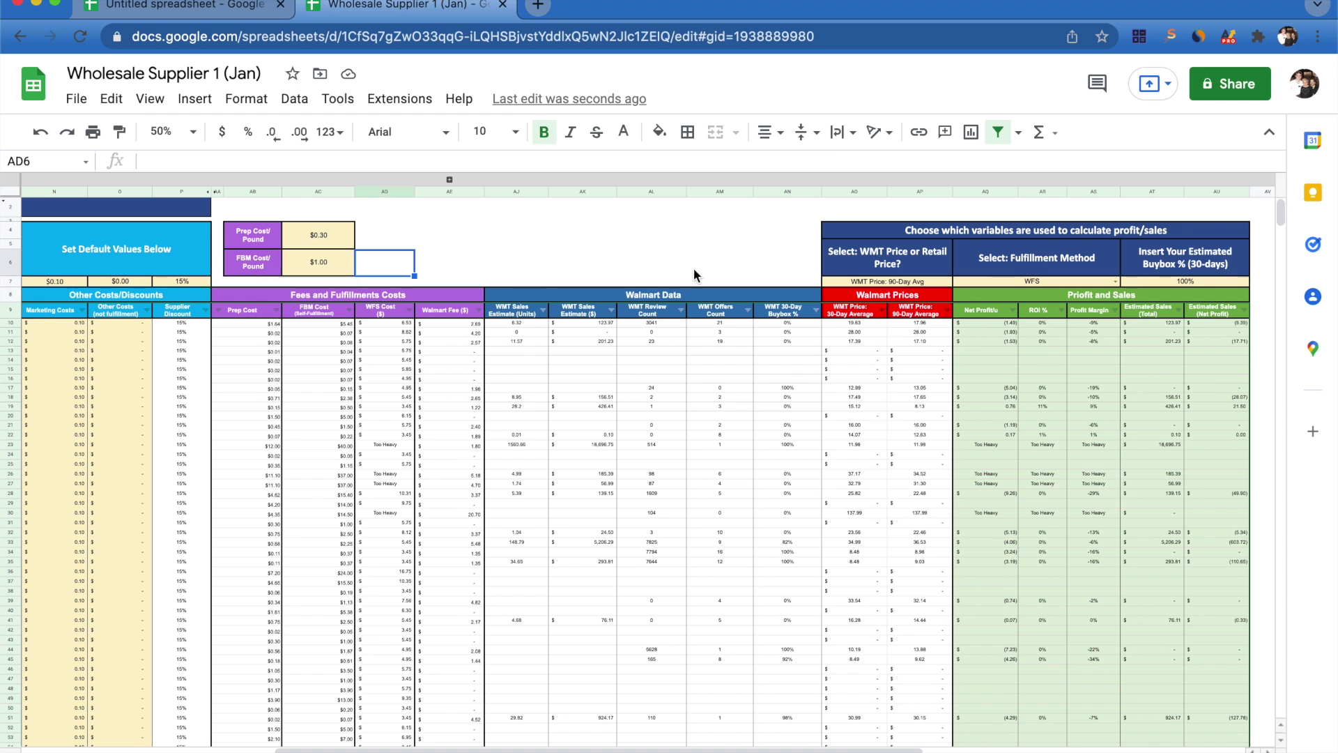
- Compare profits under the FBM and Exclude Fulfillment Cost fulfillment methods, and return the selection to WFS
double_click(1061, 279)
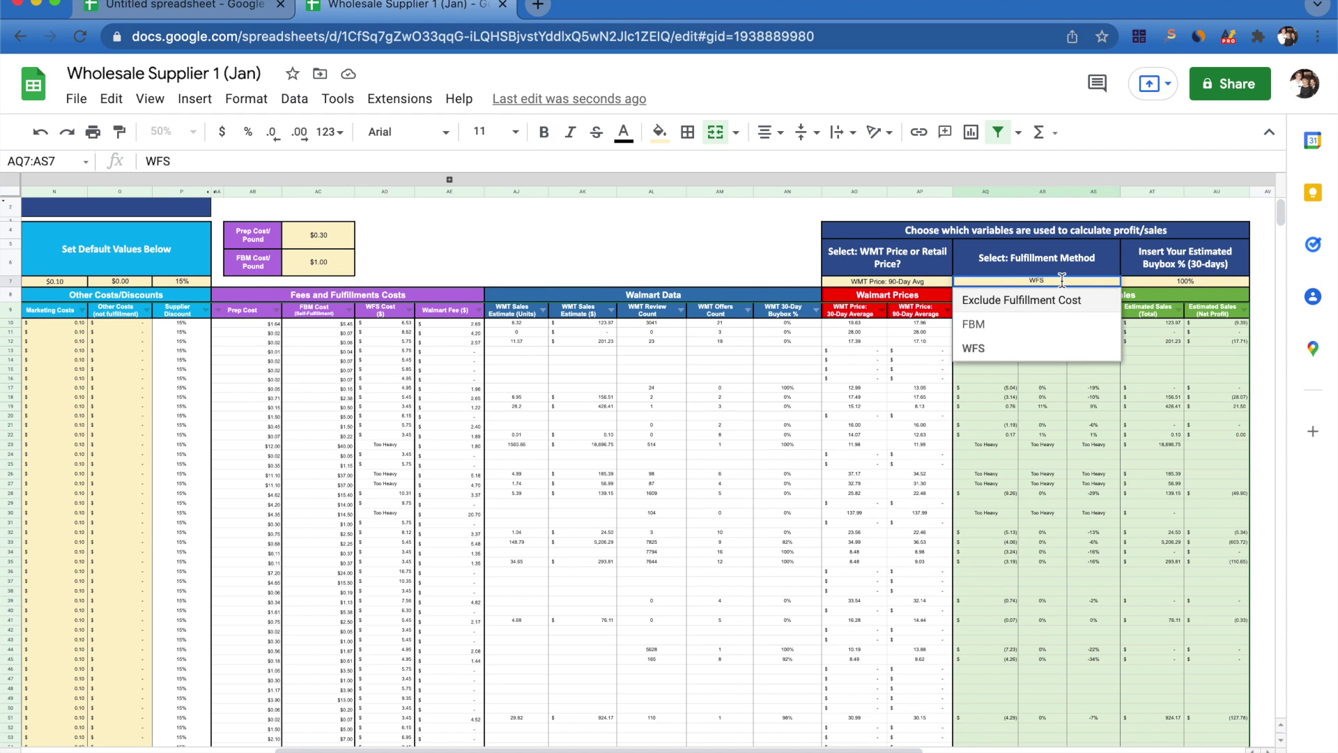
click(1050, 325)
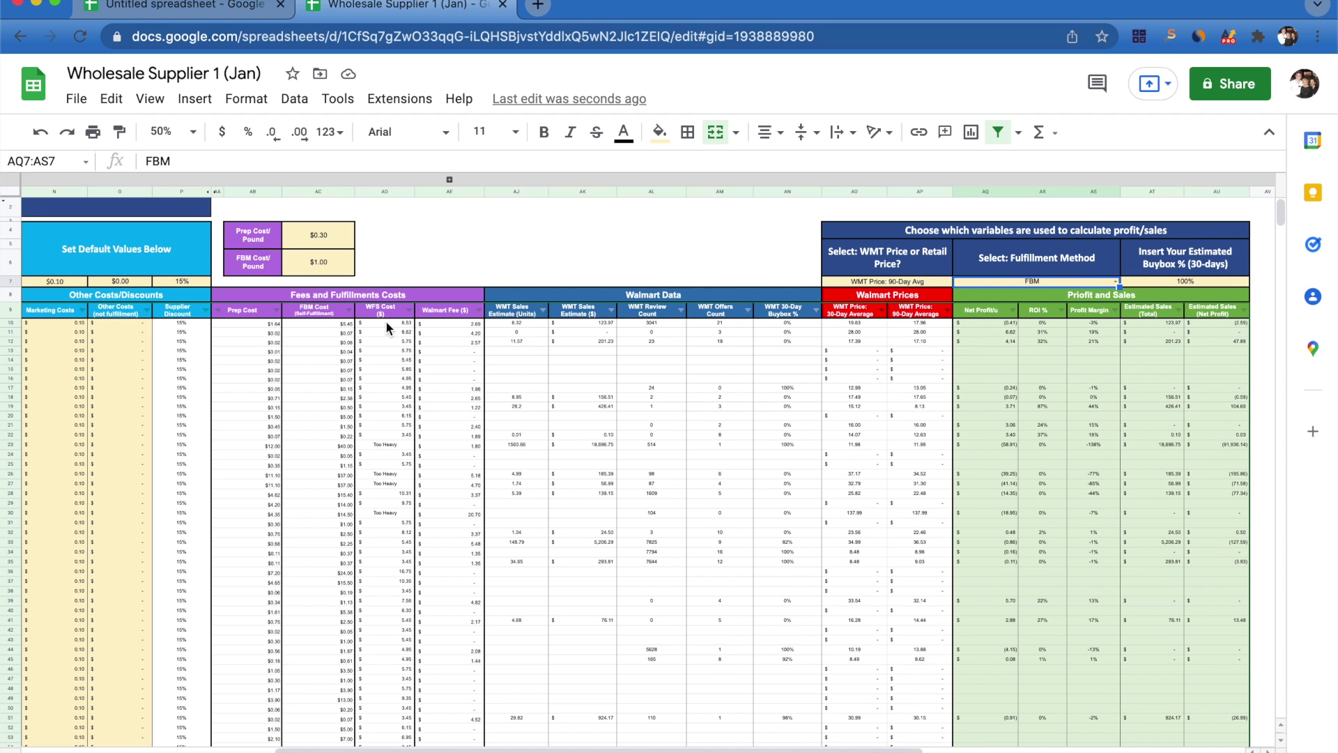
click(1116, 281)
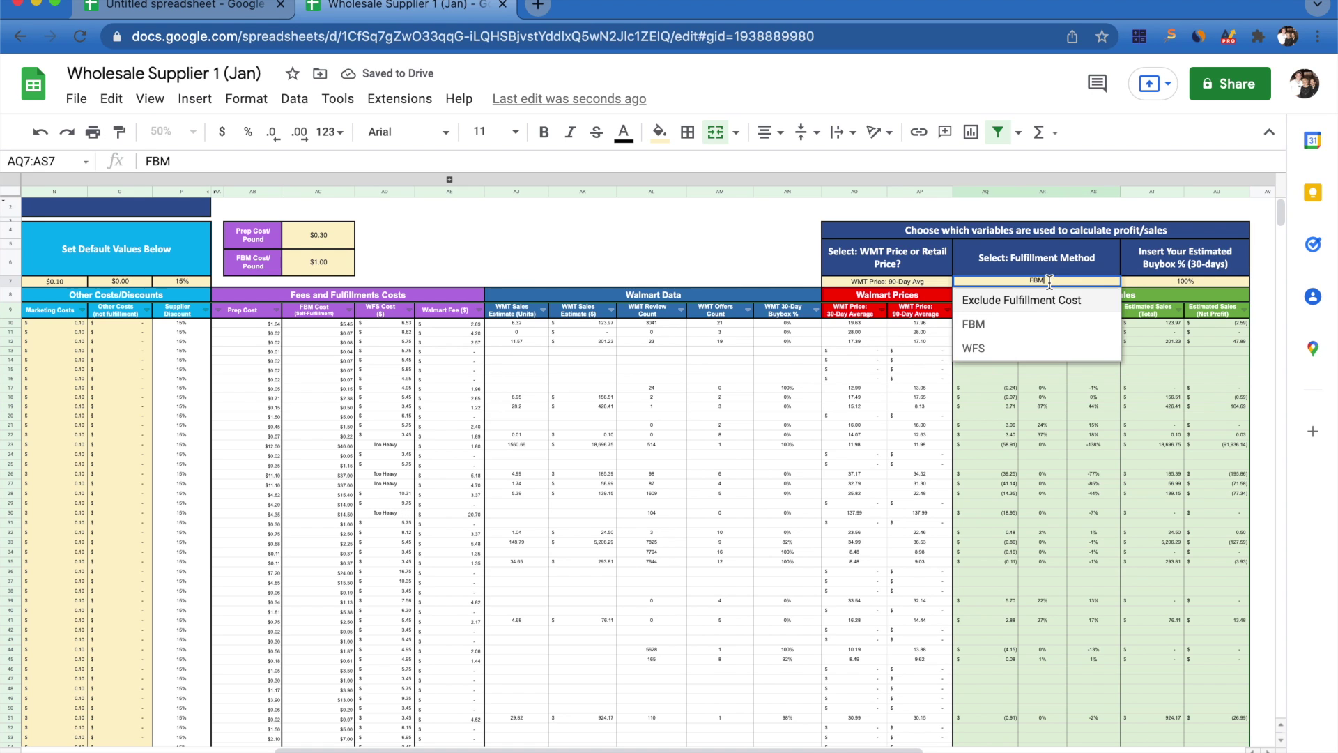
click(1057, 303)
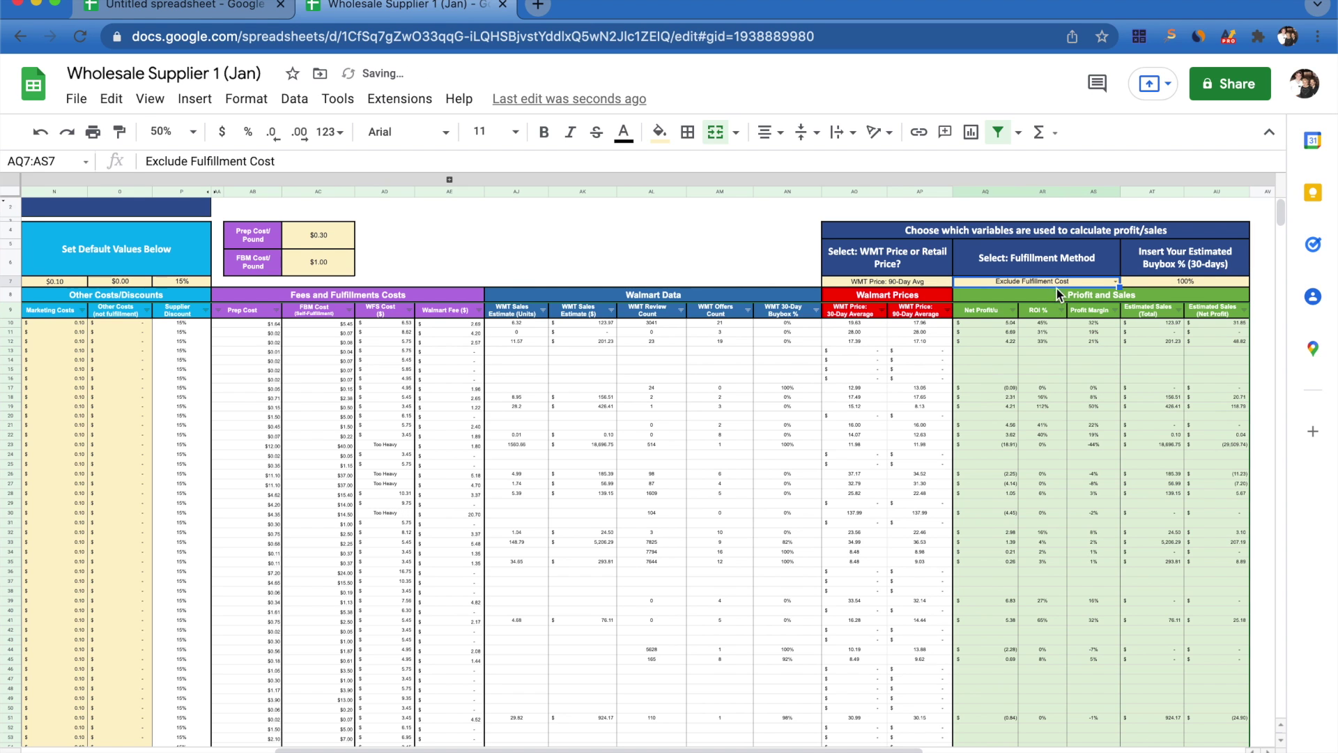
click(1059, 281)
click(1047, 342)
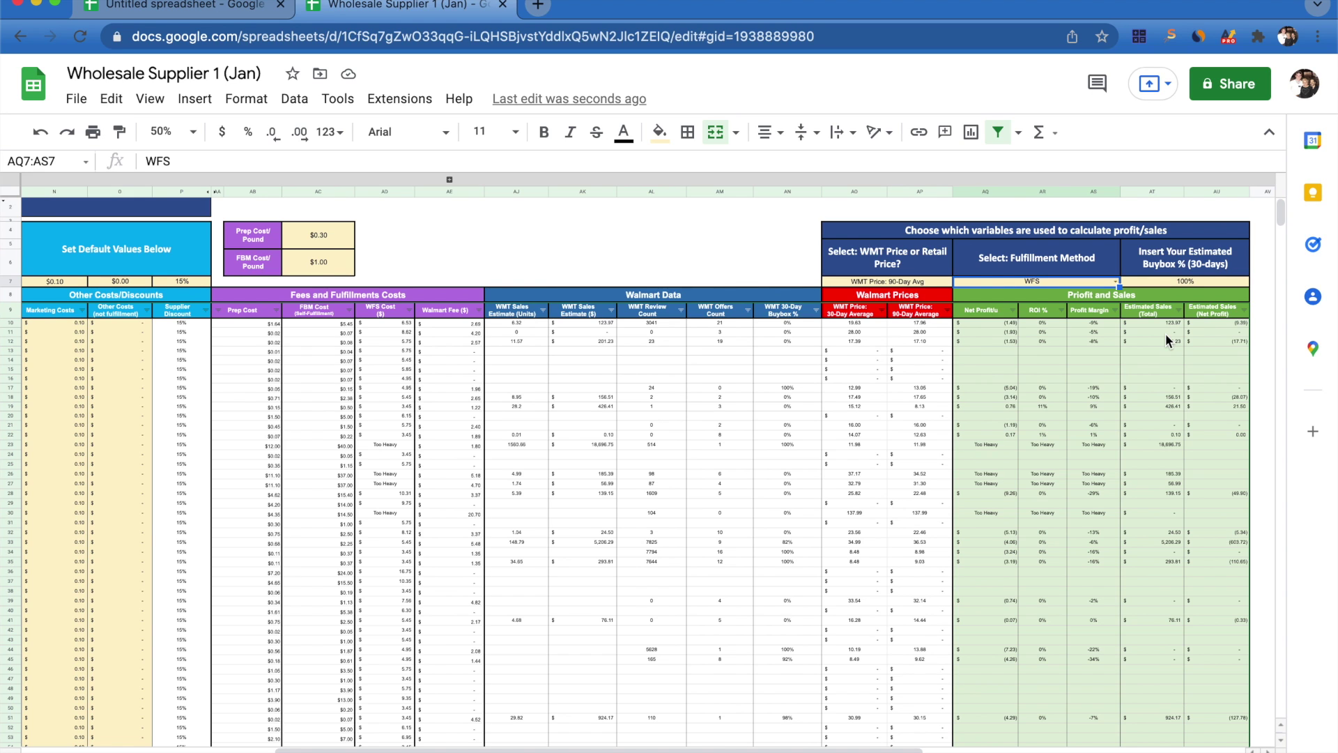
- Set the estimated 30-day Buybox percentage to 50%
key(ctrl+z)
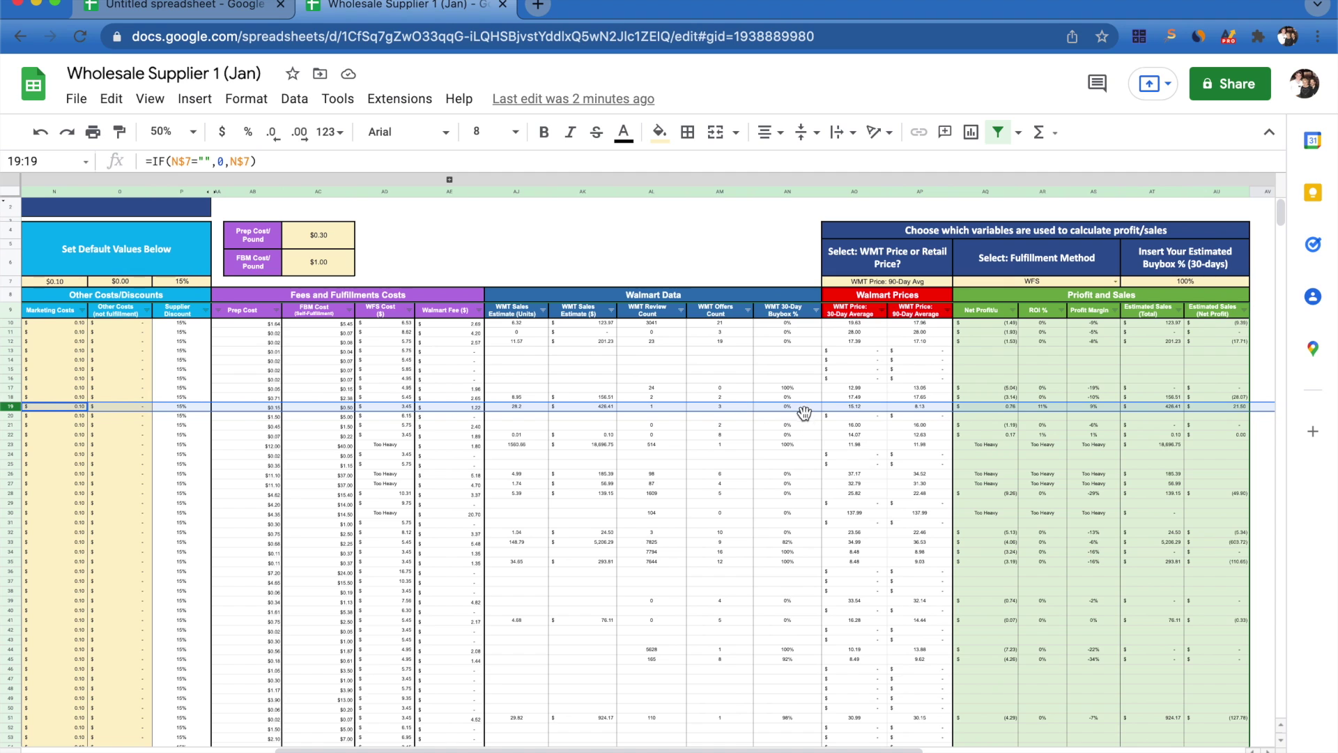
click(1196, 283)
text(50)
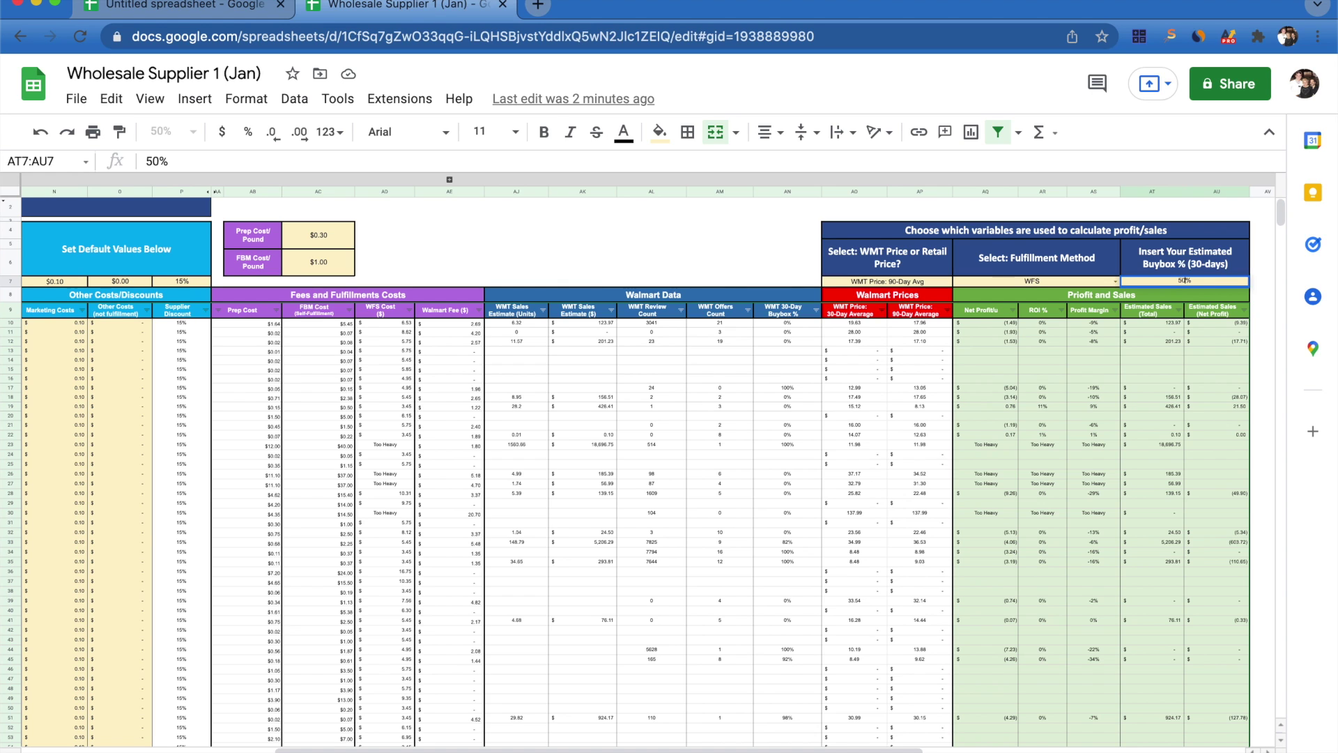
key(Return)
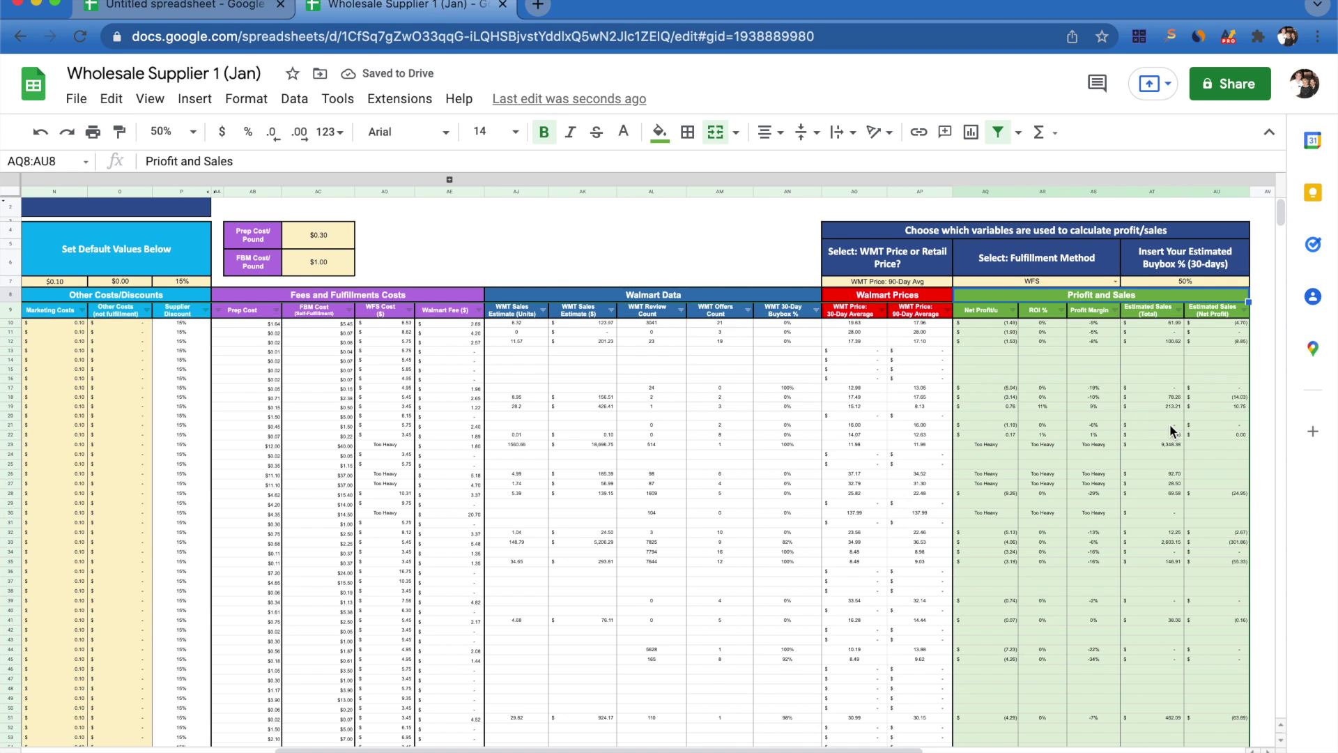